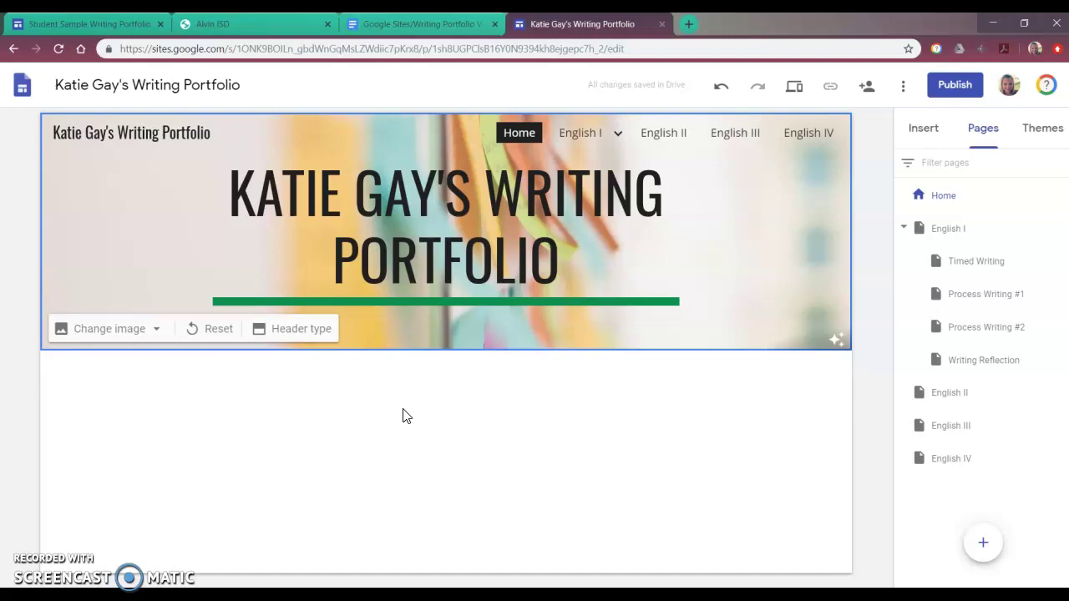
Step: Insert the four-column layout of image placeholders with captions below the home page header
click(403, 416)
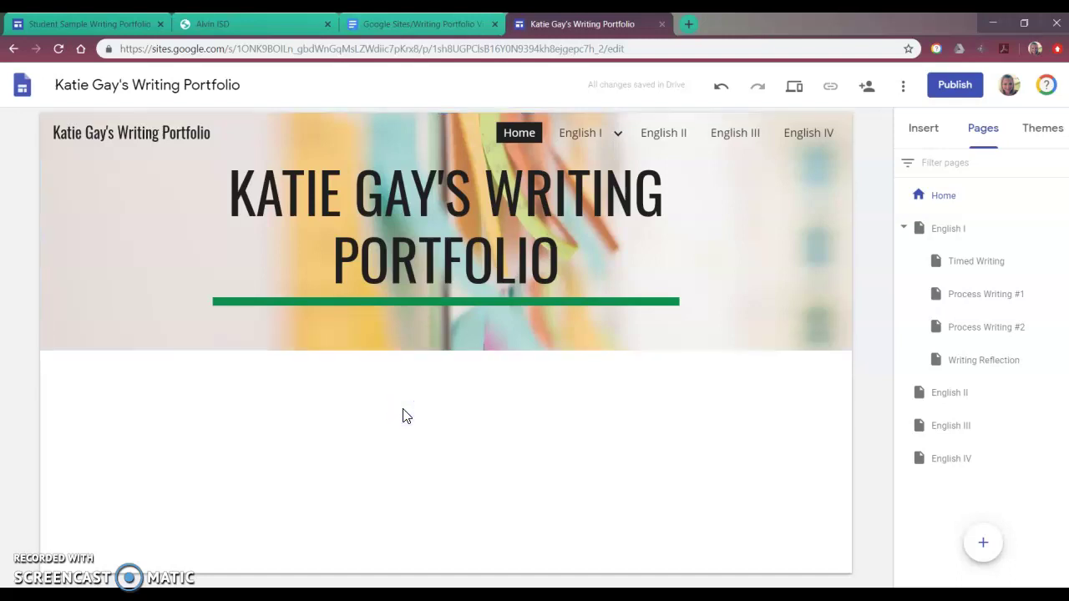
click(508, 440)
click(764, 384)
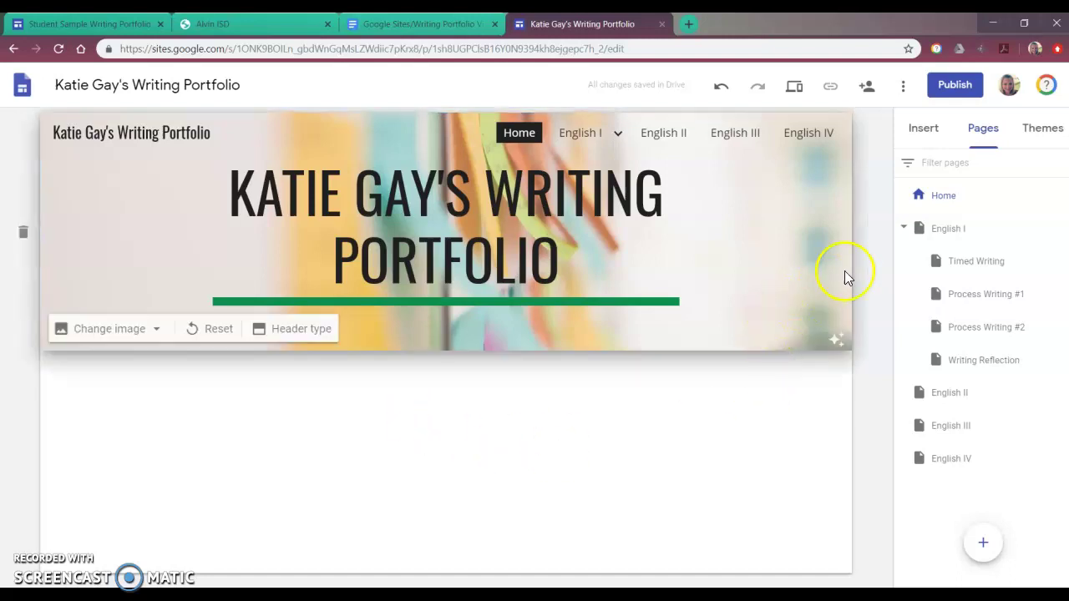
click(935, 139)
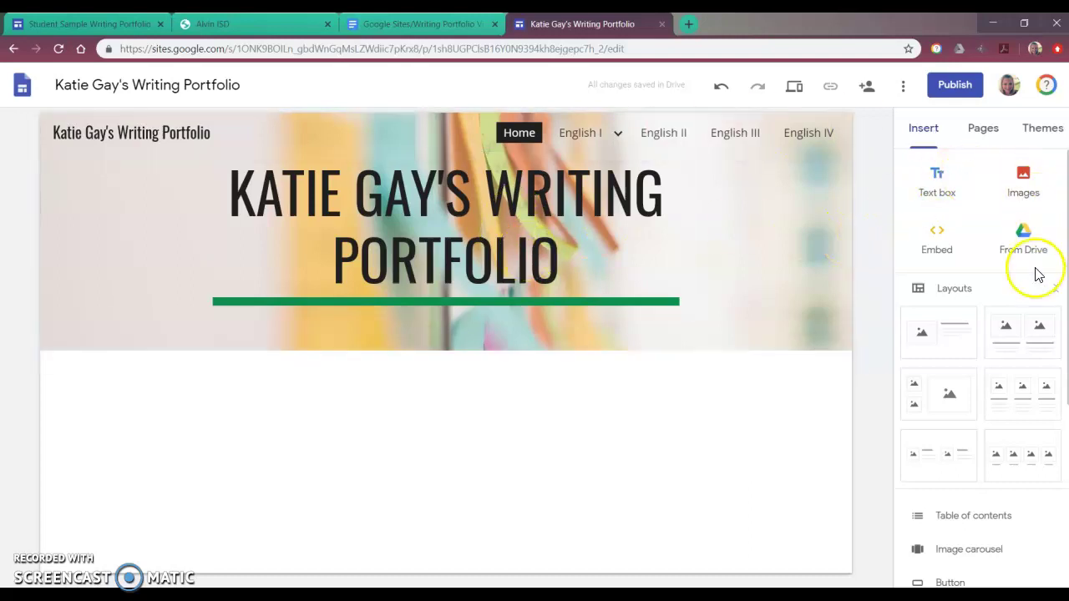
click(1022, 419)
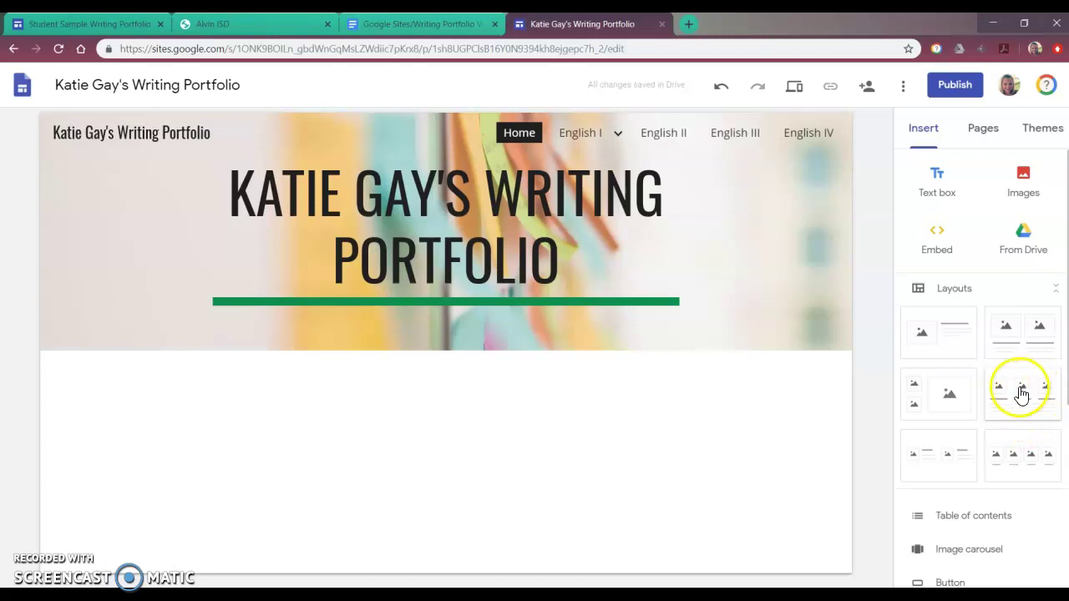
click(1026, 462)
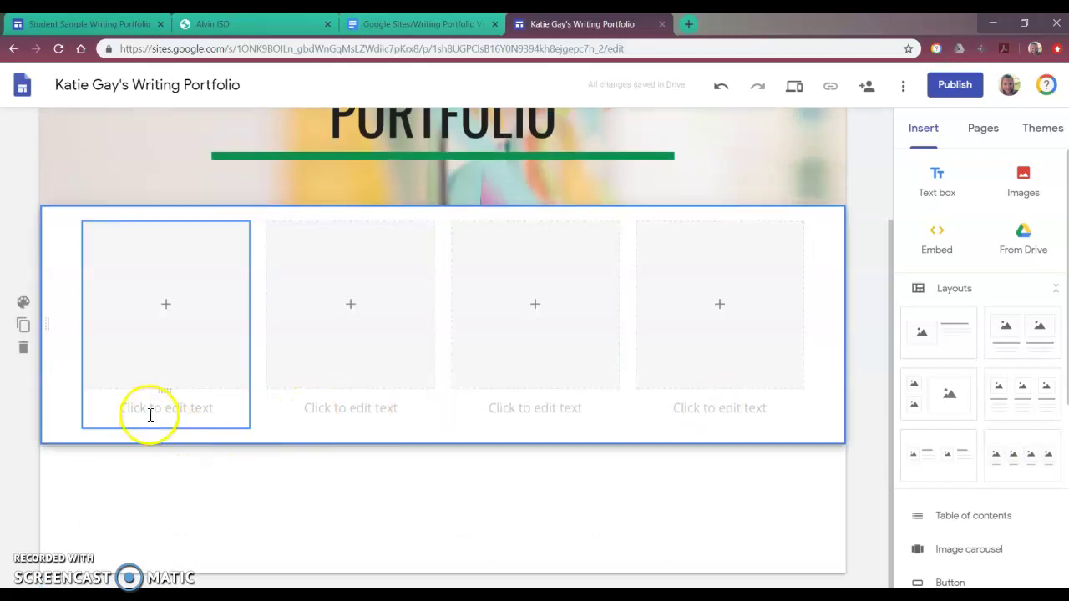
Step: Caption the four image placeholders English I, English II, English III and English IV, in that order
click(148, 409)
text(Englisish)
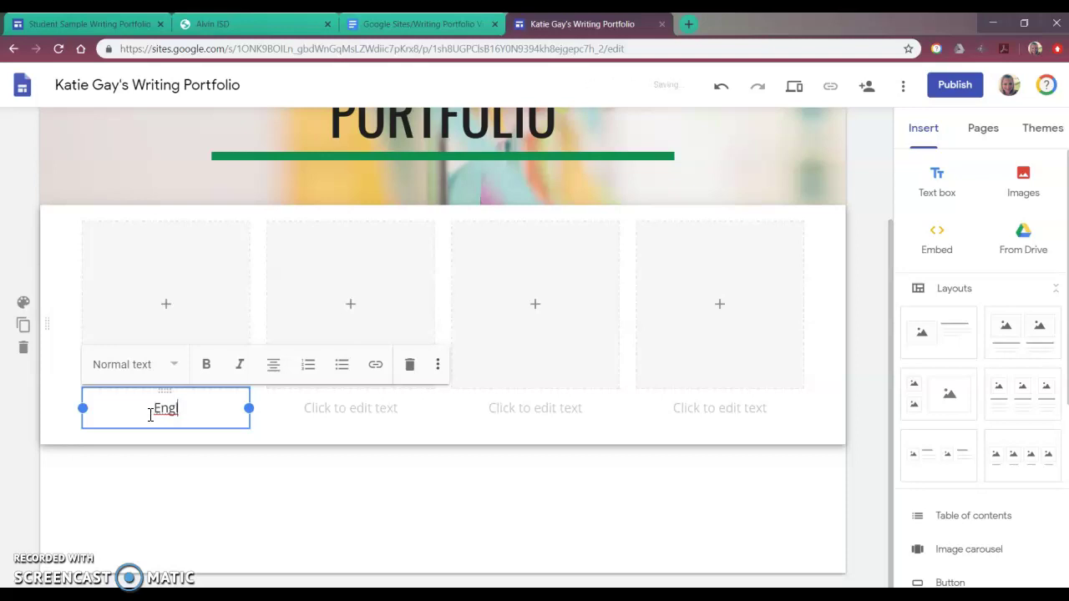
text( I)
click(331, 417)
text(English II)
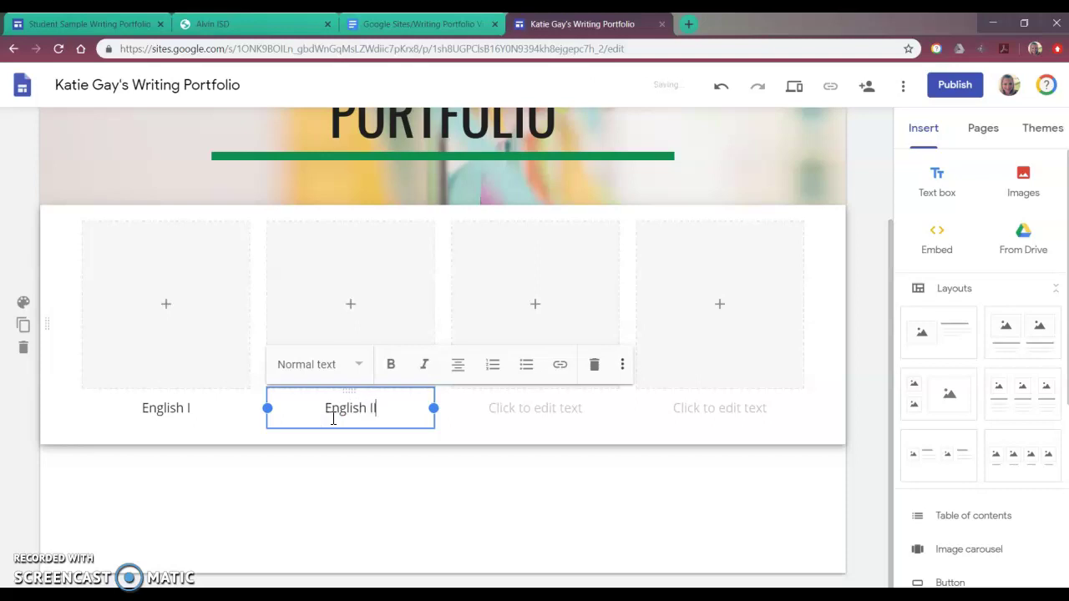
click(571, 412)
text(Eng)
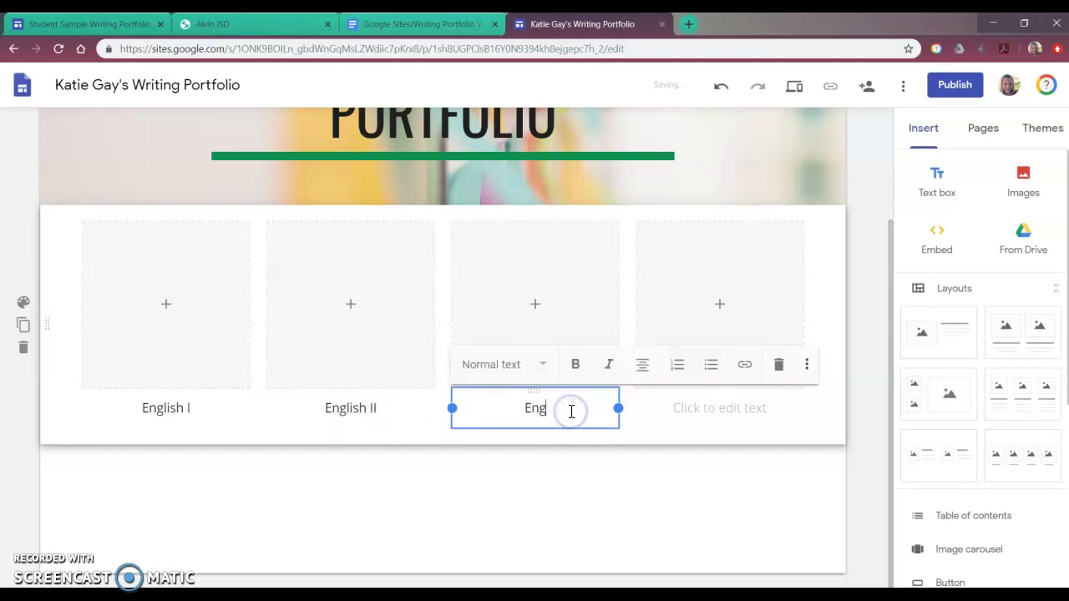
text(lish III)
click(673, 414)
text(English IV)
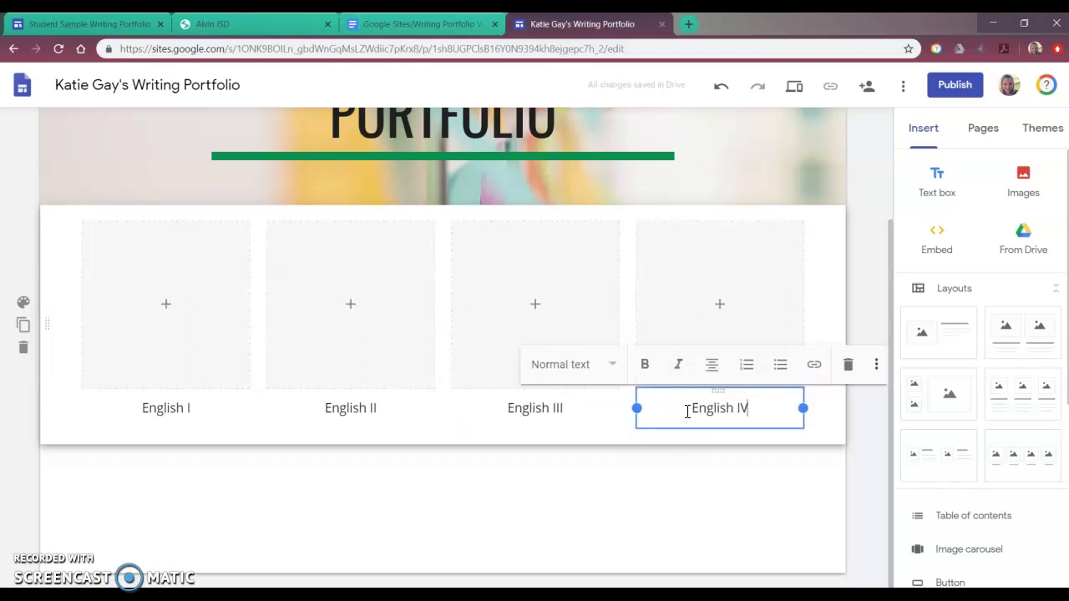
Step: Search Google images for "nine" and insert the multicoloured 9 into the English I placeholder
click(180, 304)
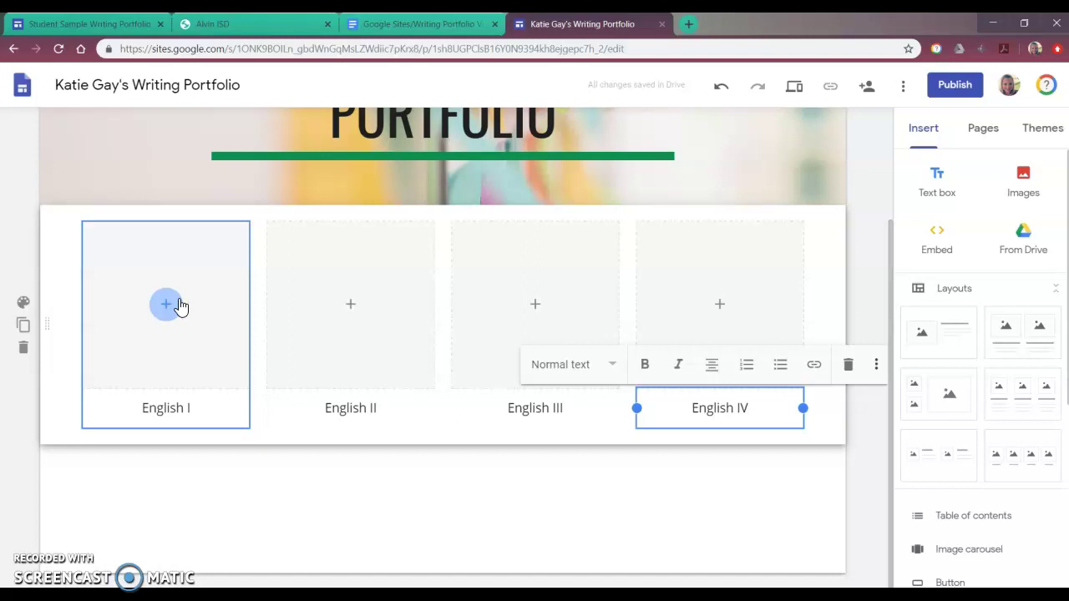
click(179, 305)
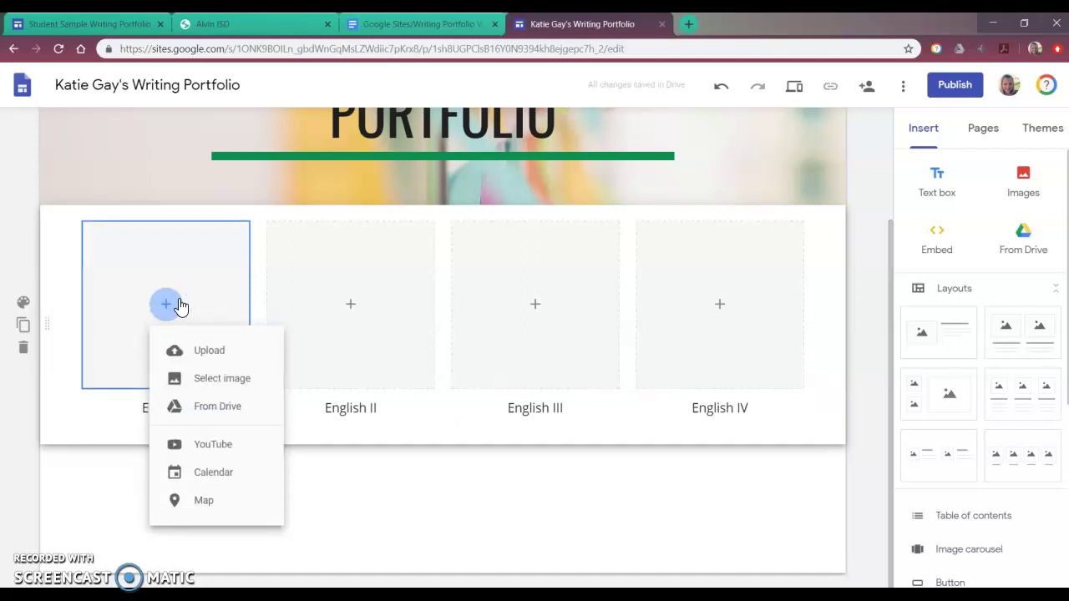
click(223, 383)
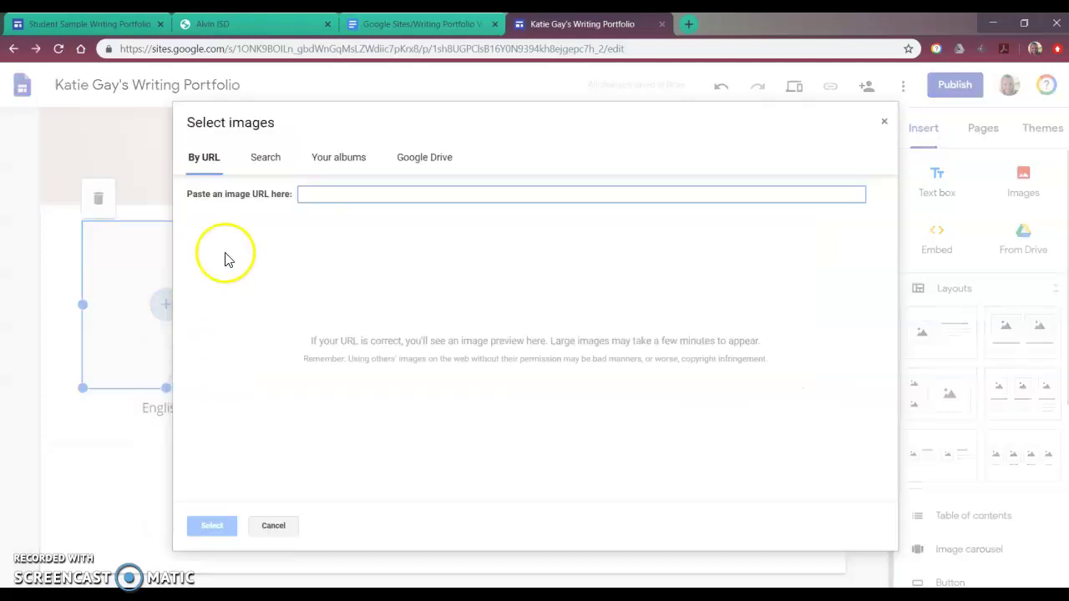
click(270, 160)
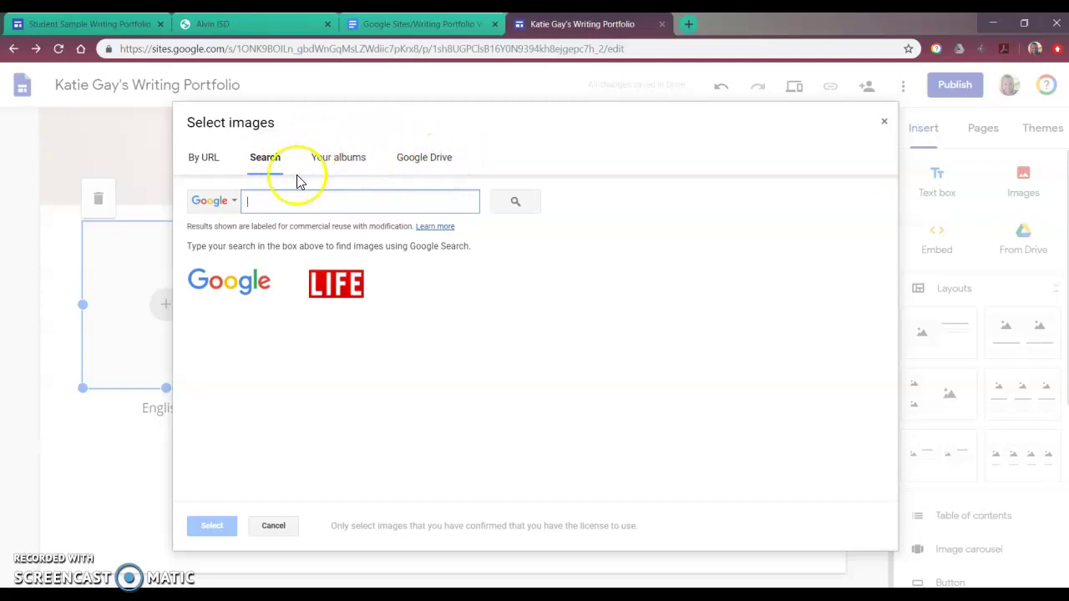
text(nine)
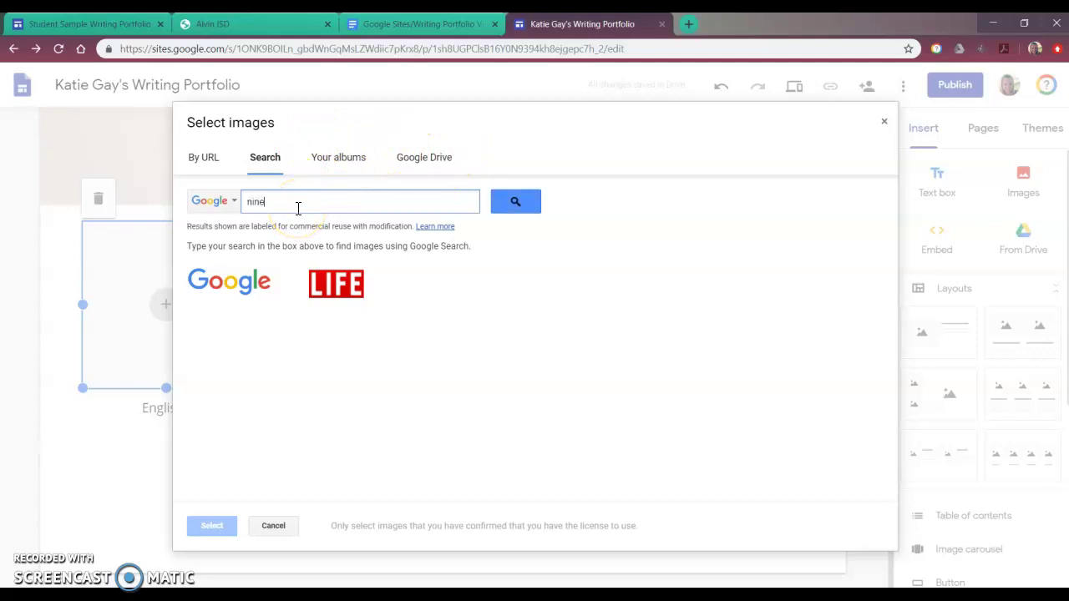
key(Return)
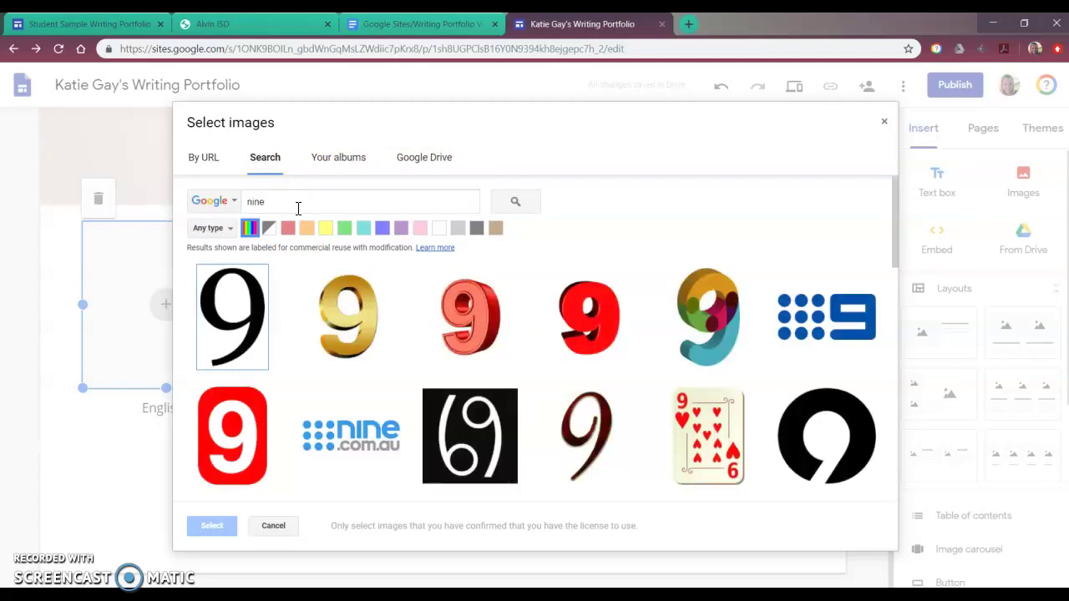
click(706, 322)
click(219, 529)
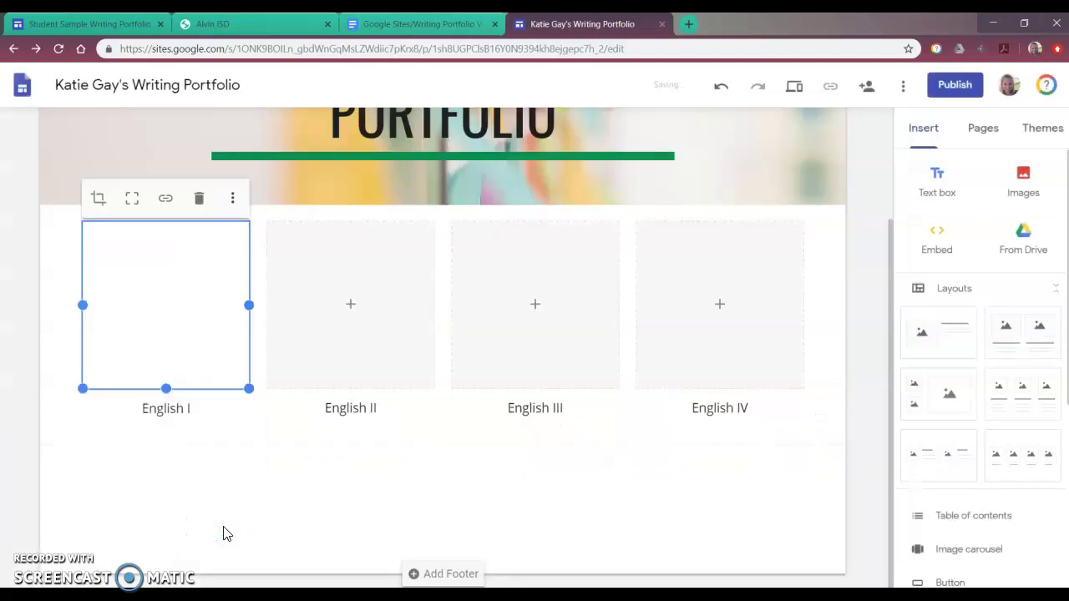
click(197, 309)
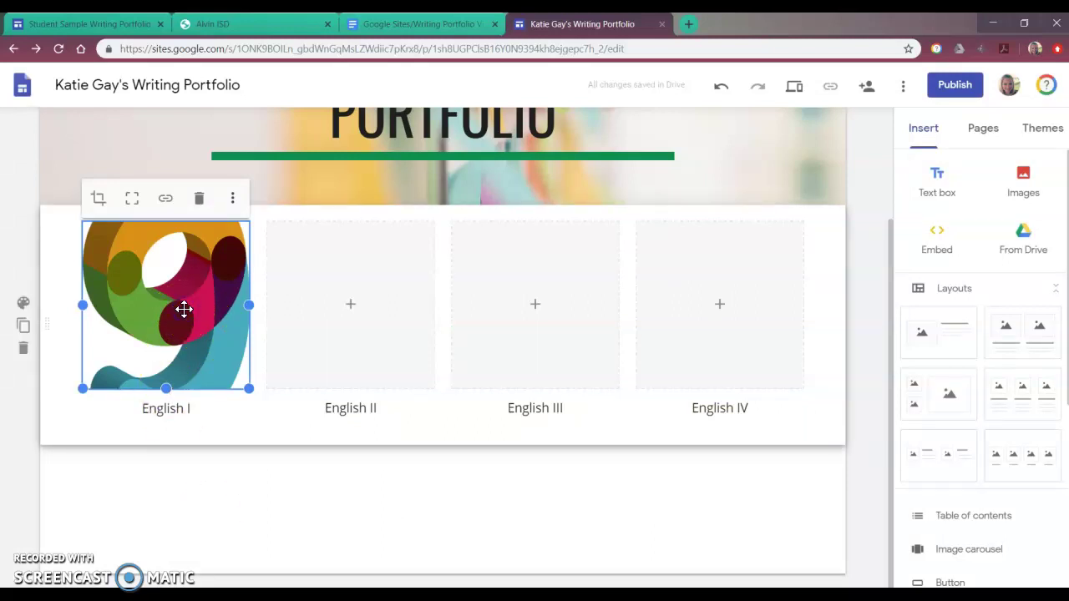
double_click(184, 309)
mouse_move(98, 200)
mouse_down()
mouse_move(137, 205)
mouse_move(90, 209)
mouse_up()
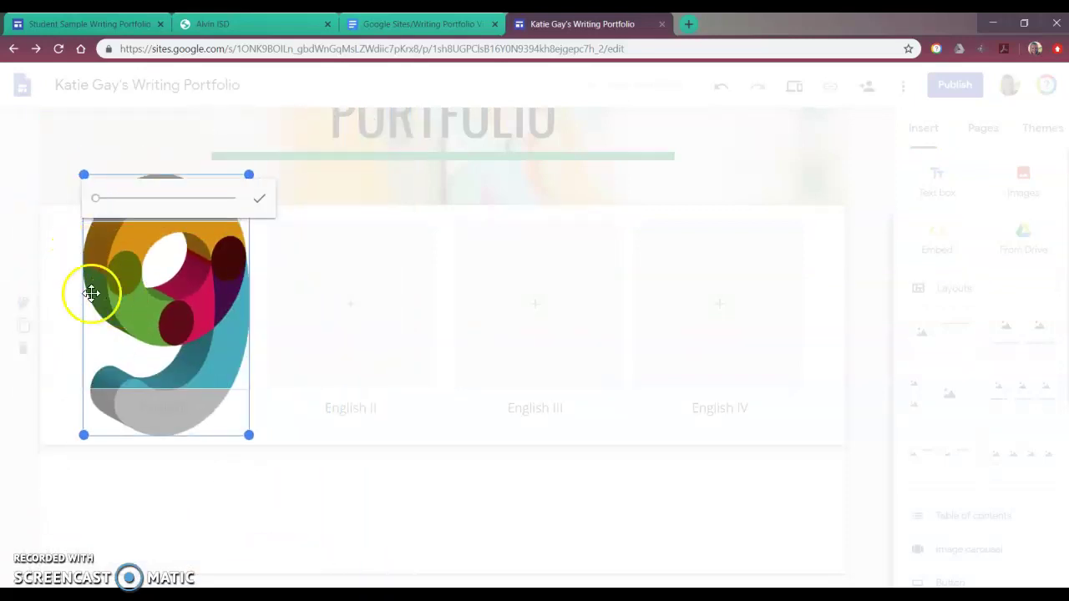
click(53, 286)
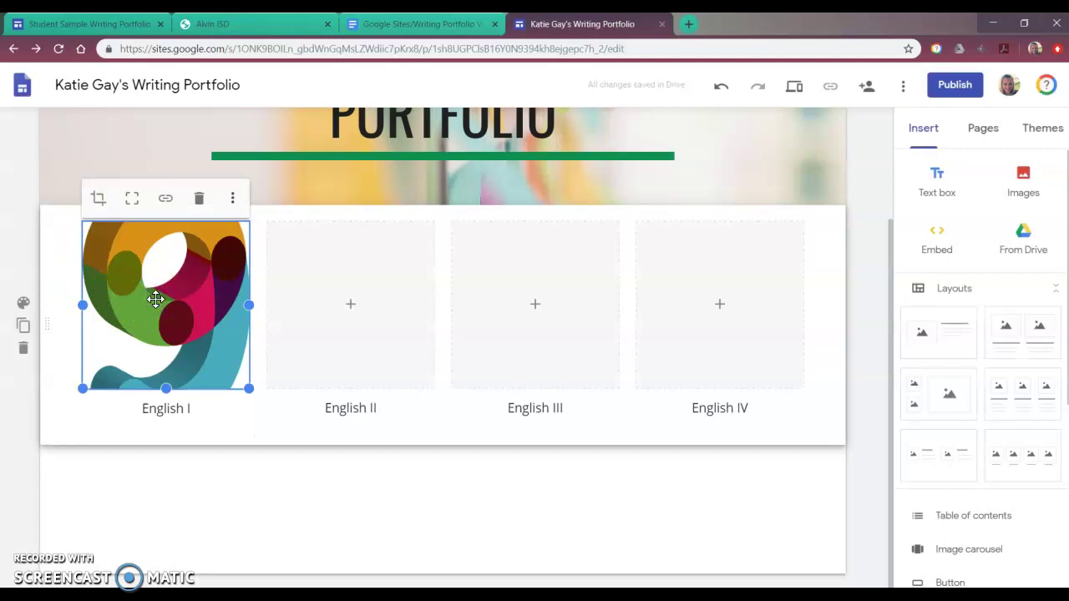
Step: Replace the English I image with the light red 3D 9 from an image search for "nine"
click(235, 200)
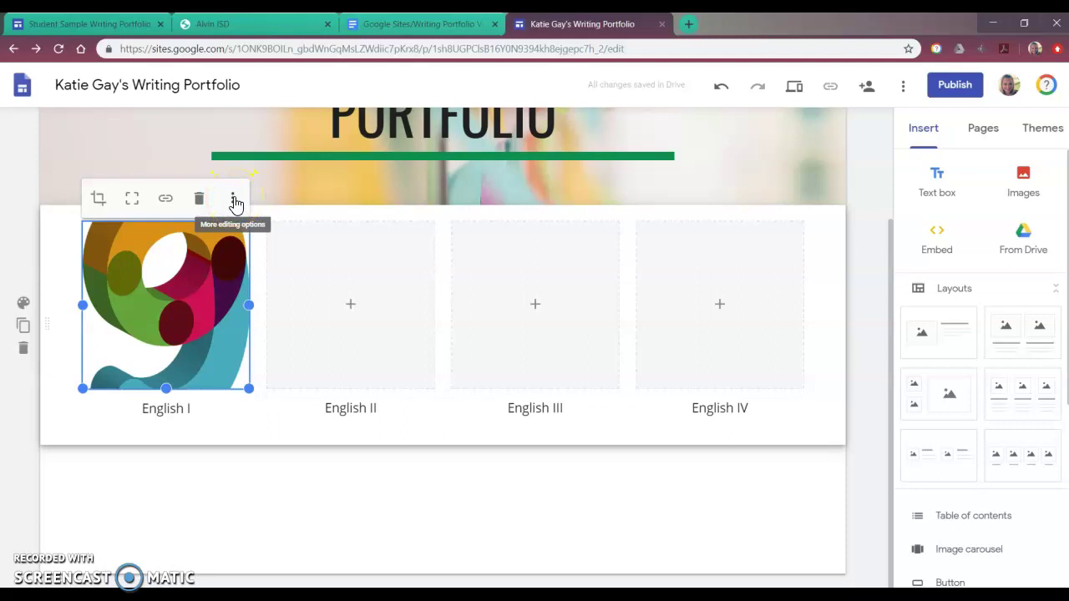
click(234, 200)
mouse_move(234, 203)
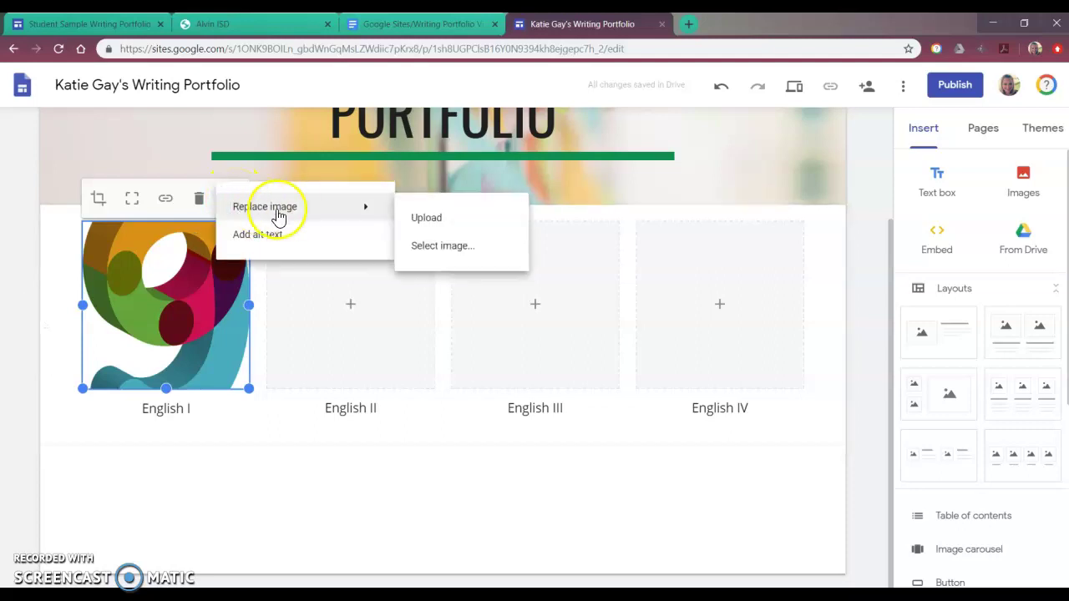
click(442, 246)
click(264, 157)
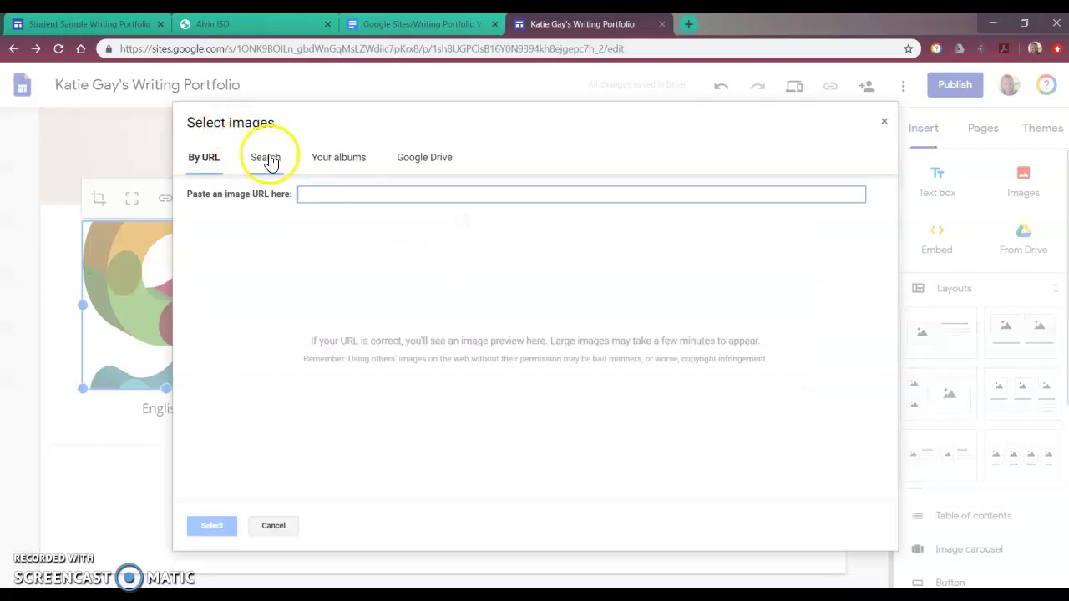
text(nine)
key(Return)
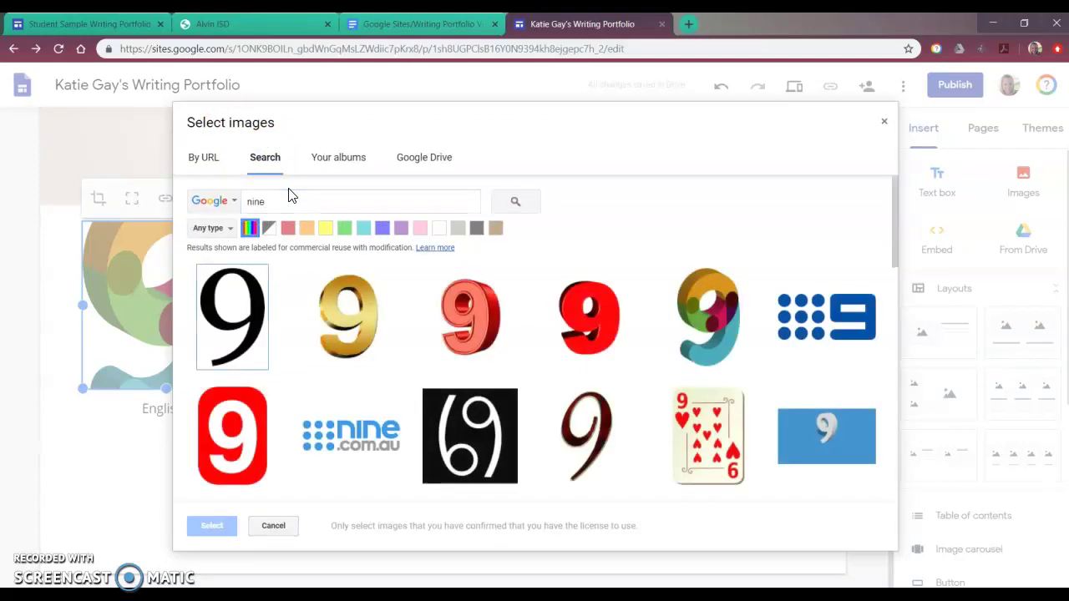
click(467, 305)
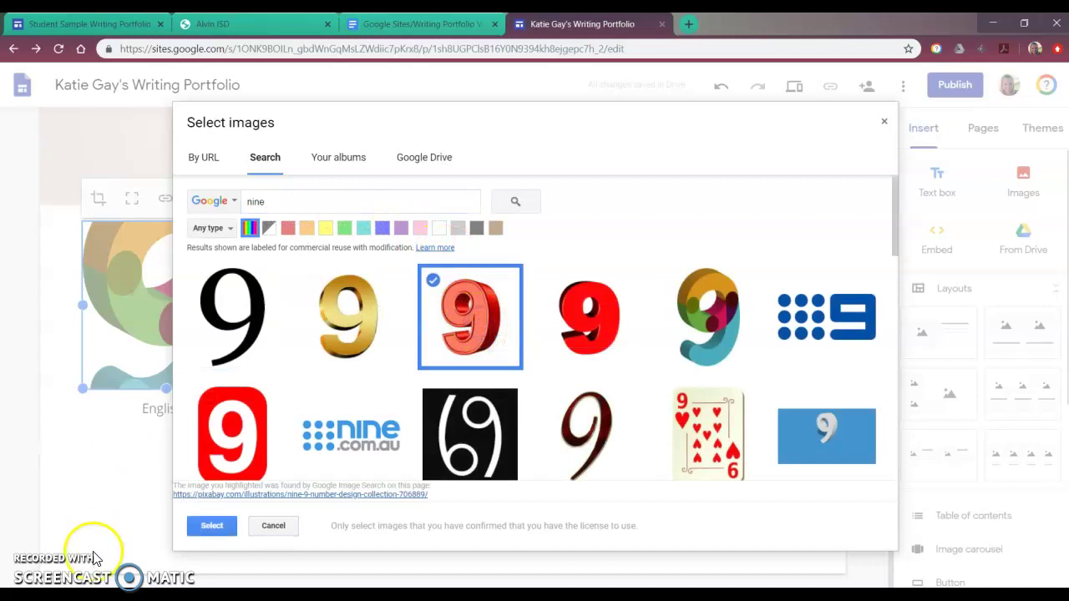
click(217, 524)
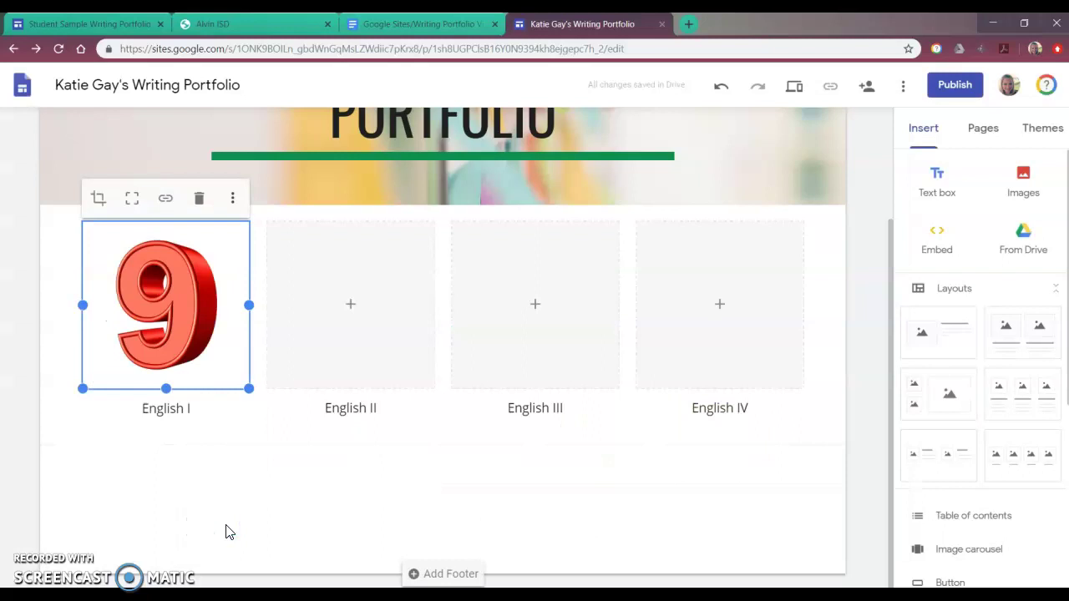
Step: Search Google images for "ten" and insert the black circled 10 into the English II placeholder
click(351, 306)
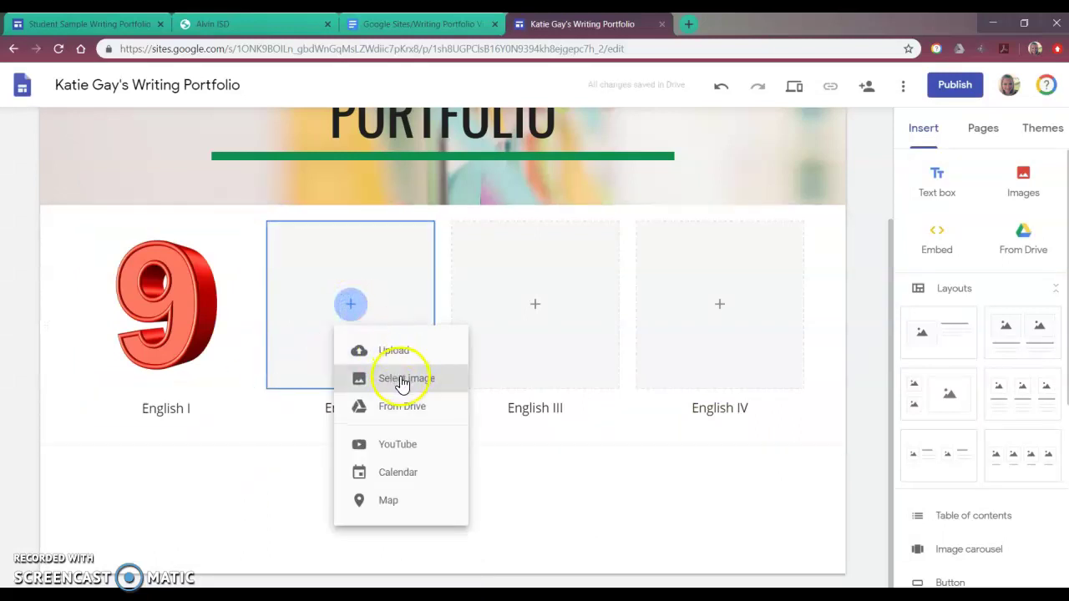
click(401, 382)
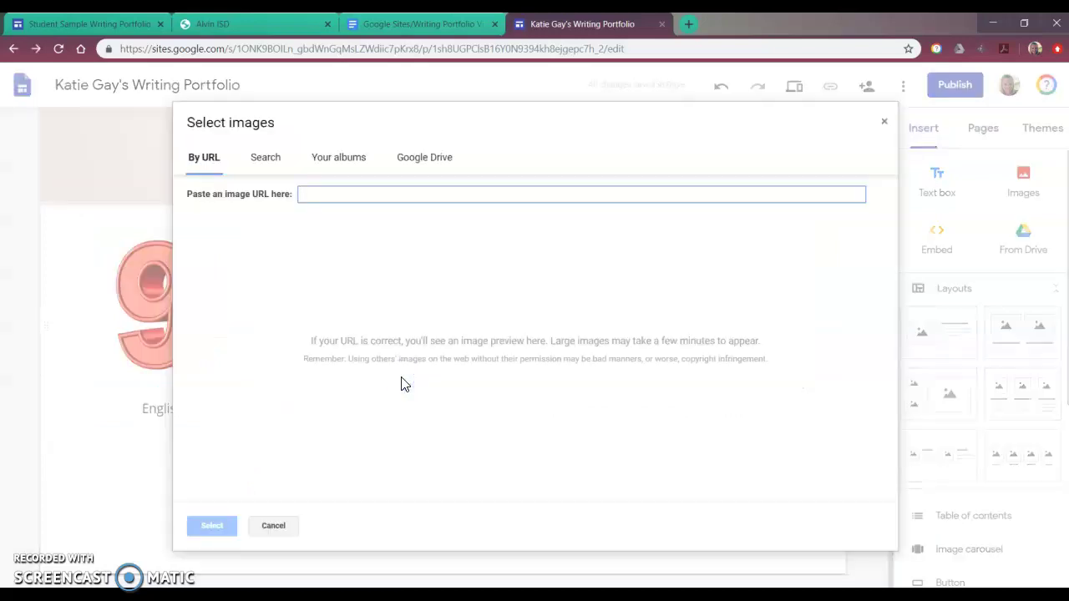
click(268, 163)
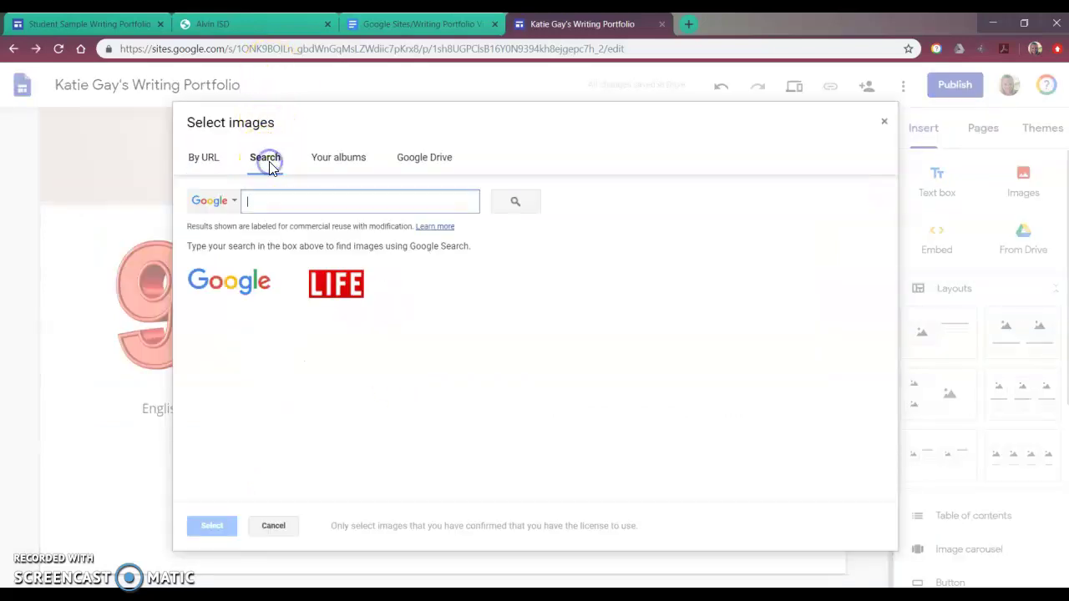
text(ten)
key(Return)
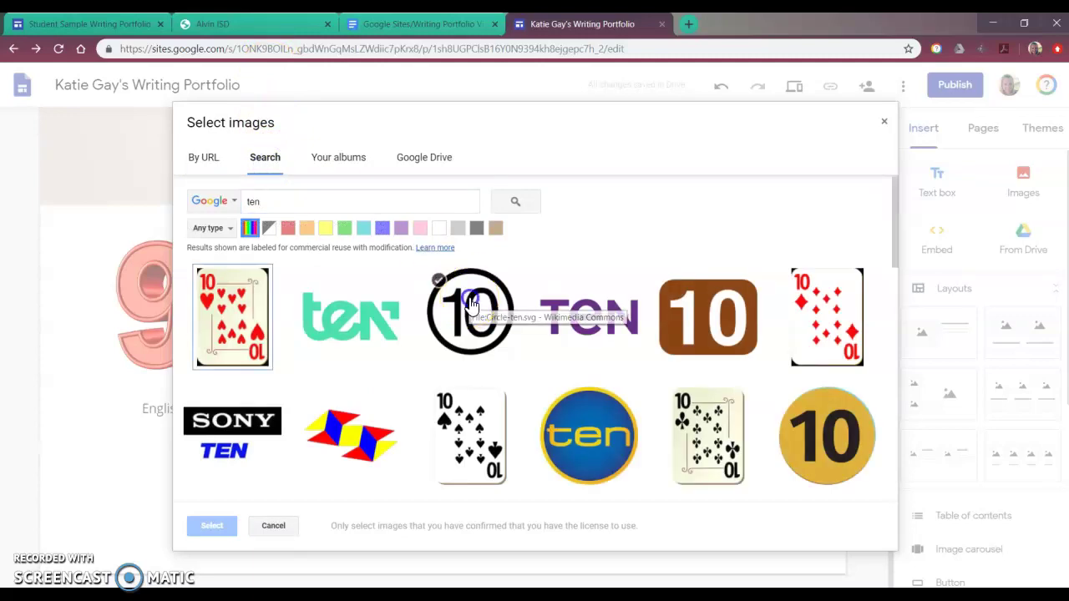
double_click(472, 305)
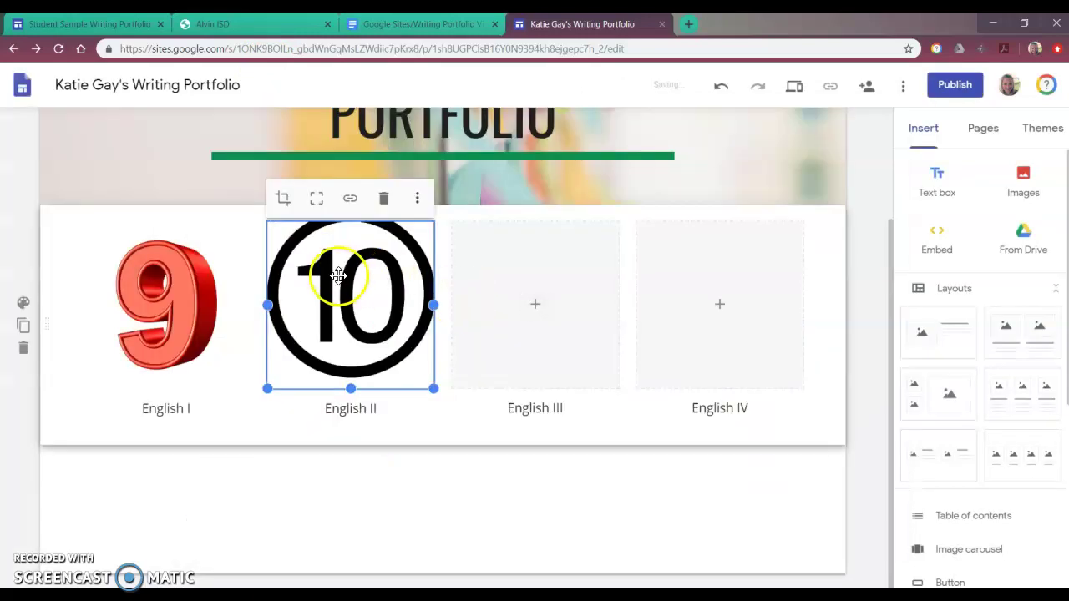
Step: Search Google images for "11" and insert the blue square 11 with the yellow ring into the English III placeholder
click(535, 308)
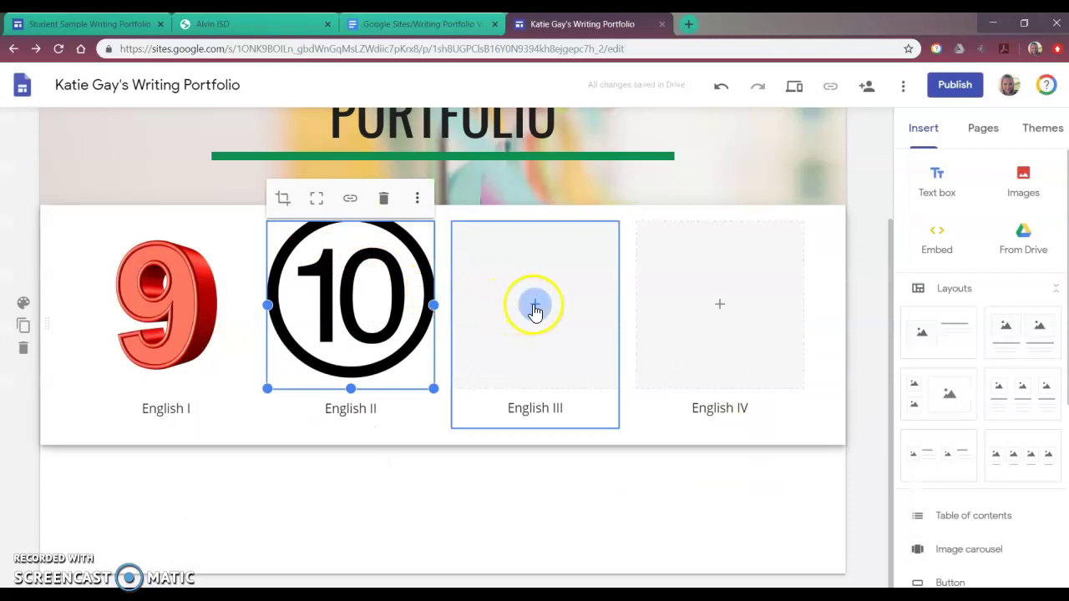
click(570, 380)
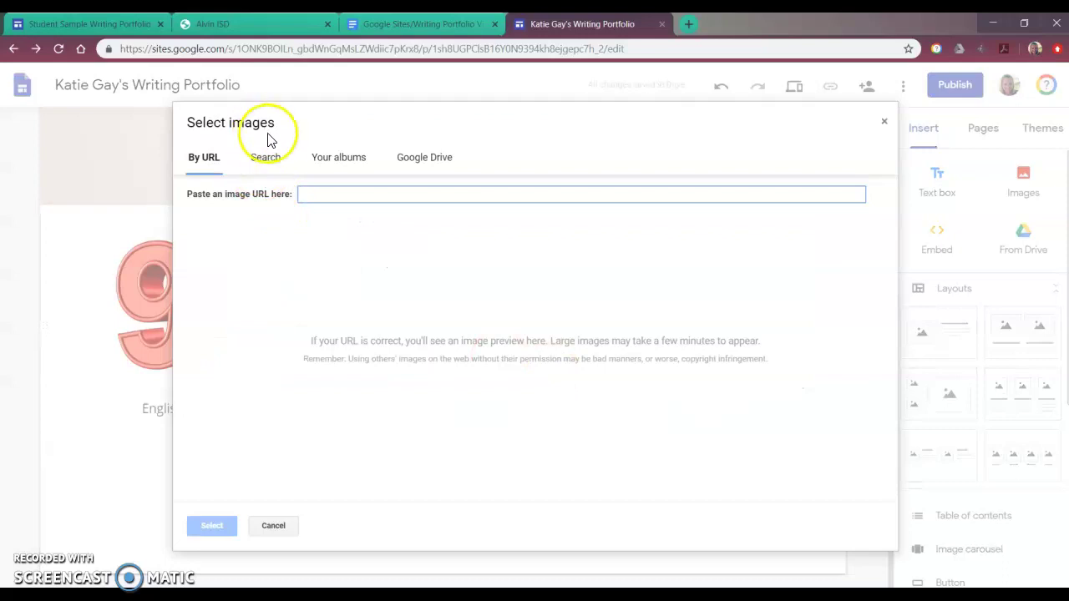
click(267, 159)
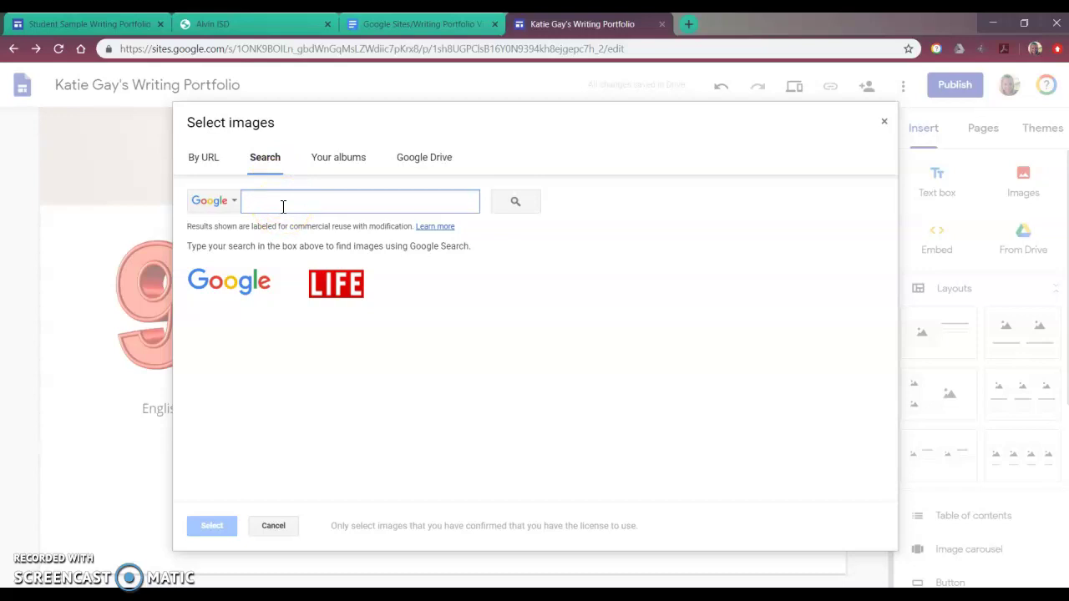
text(11)
key(Return)
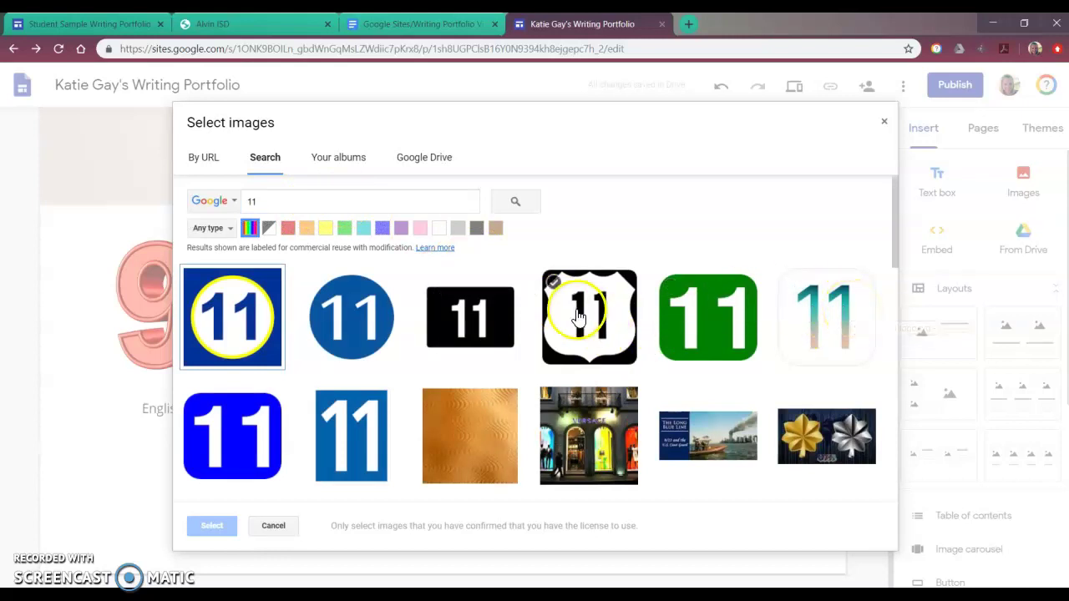
click(256, 311)
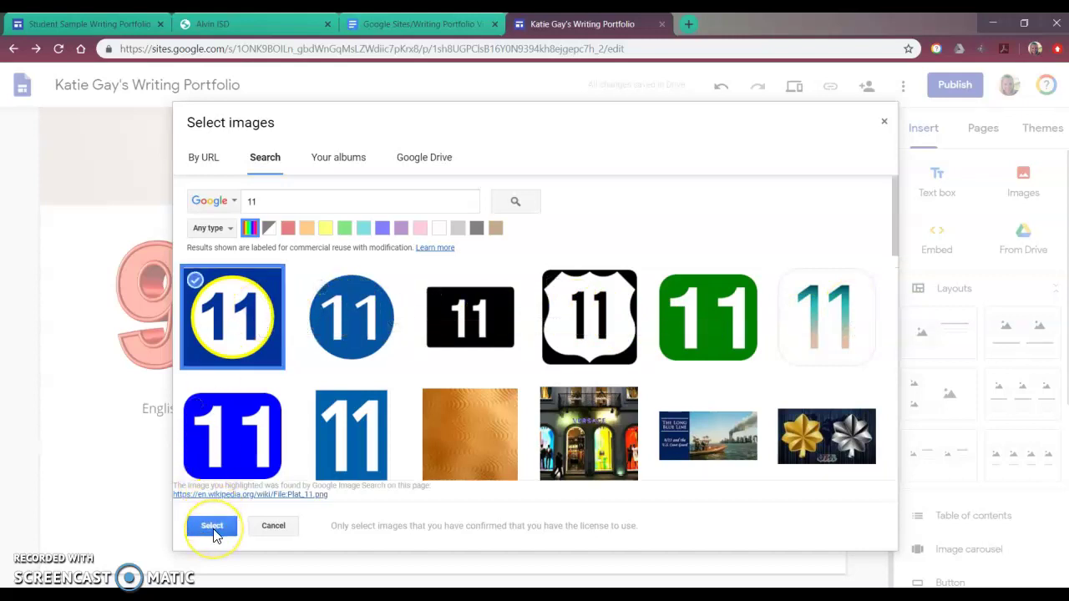
click(212, 527)
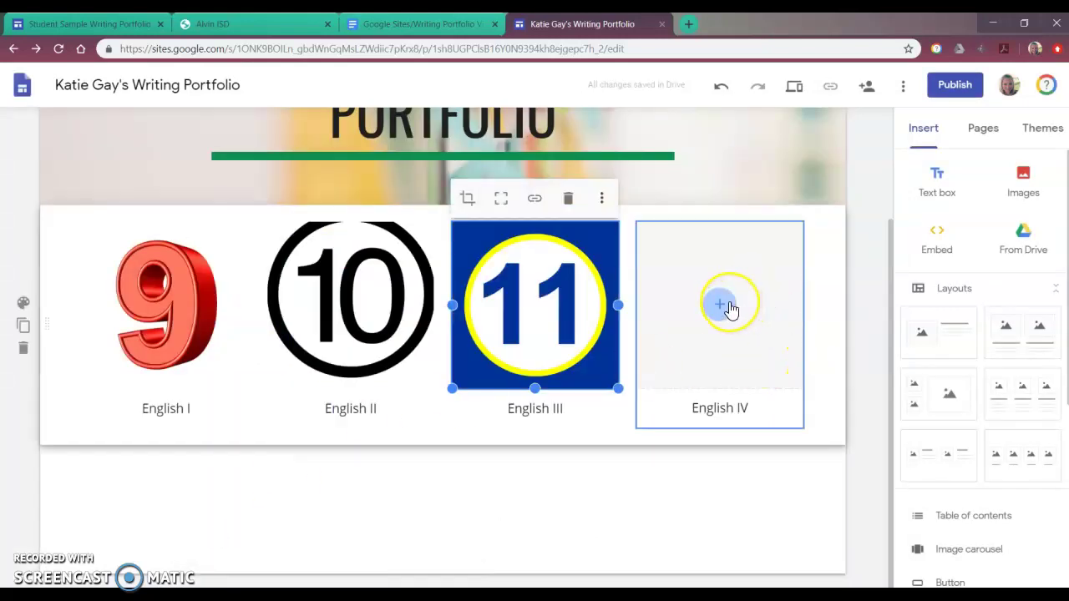
Step: Try to insert the white-on-black 12 from a Google image search for "12" into the English IV placeholder
click(729, 310)
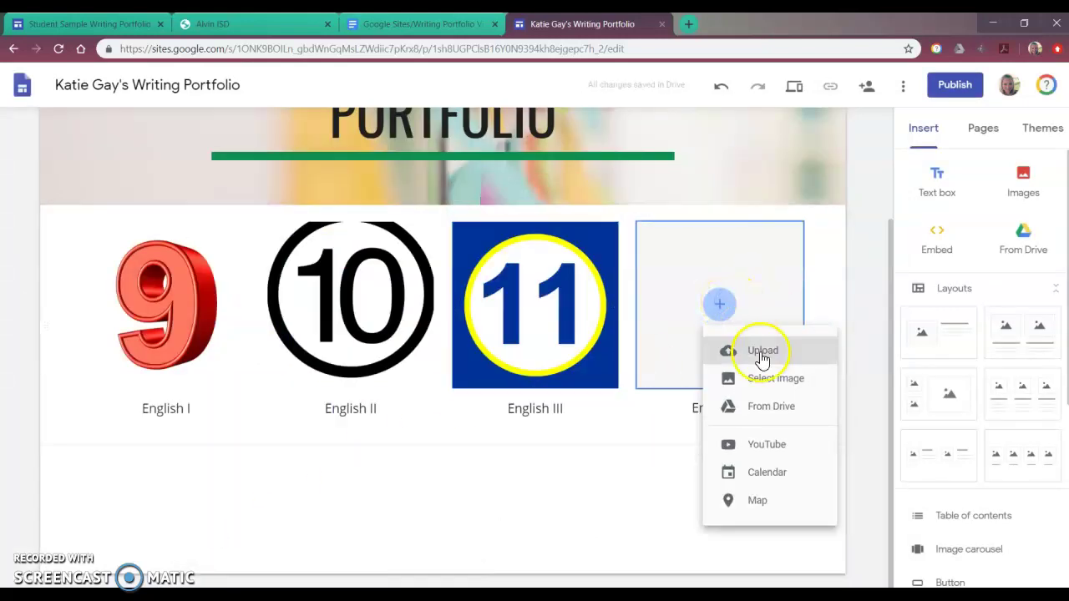
click(769, 379)
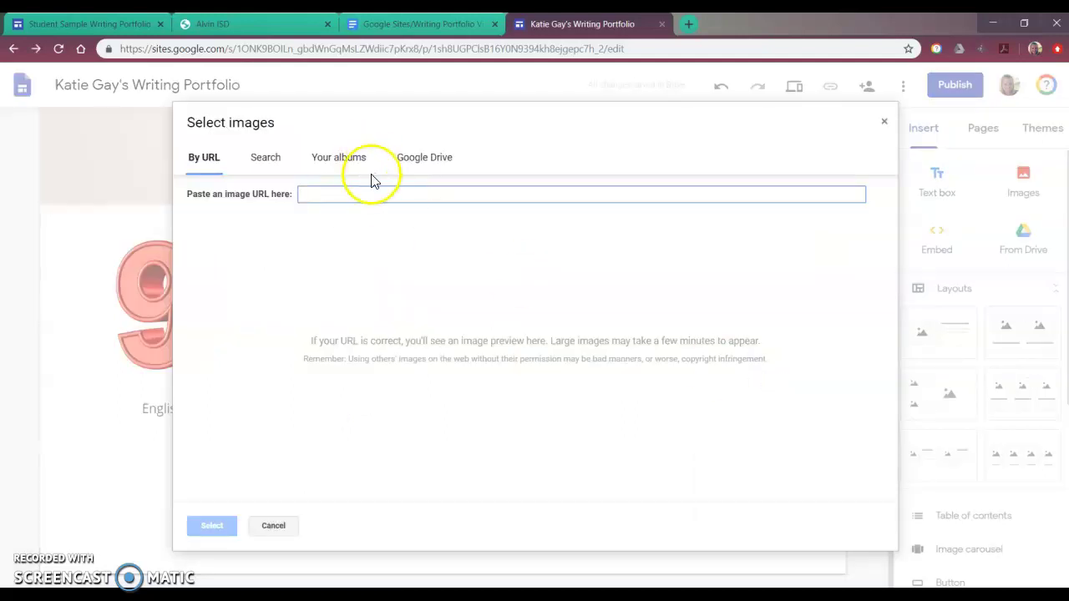
click(276, 159)
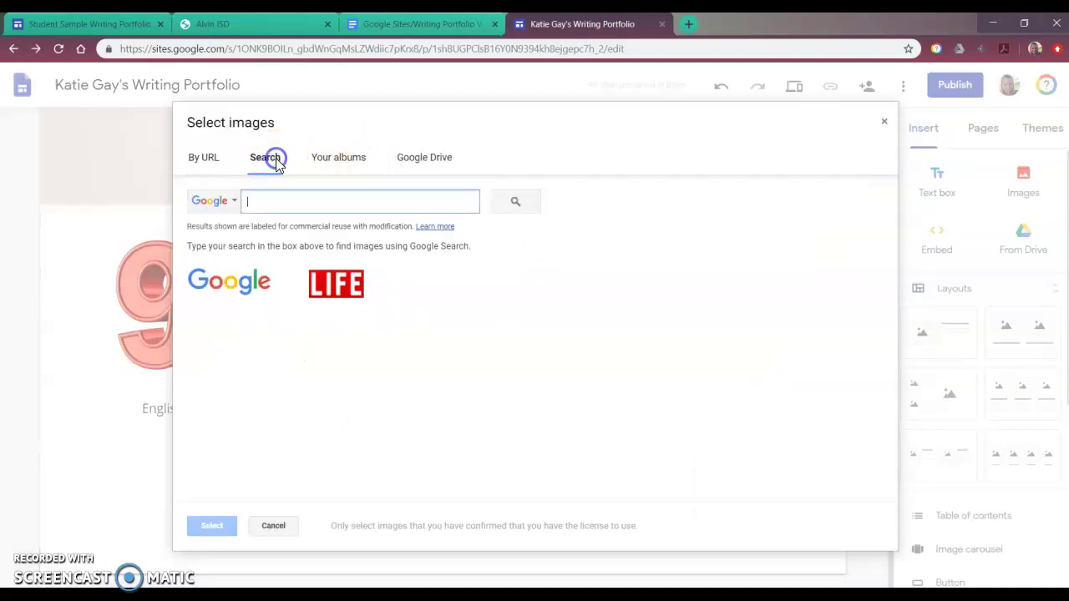
text(12)
key(Return)
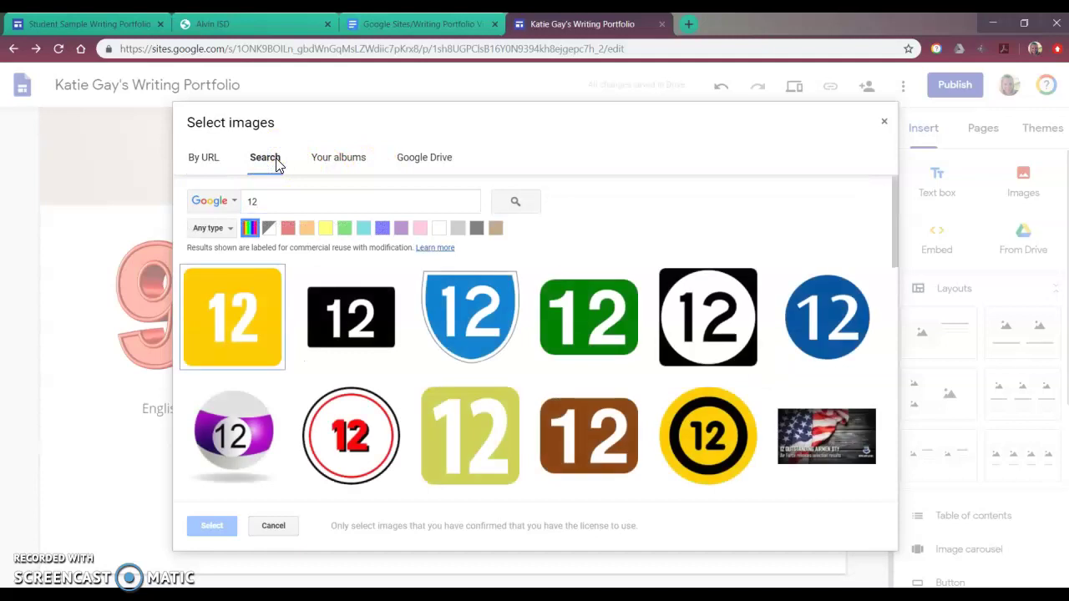
double_click(365, 317)
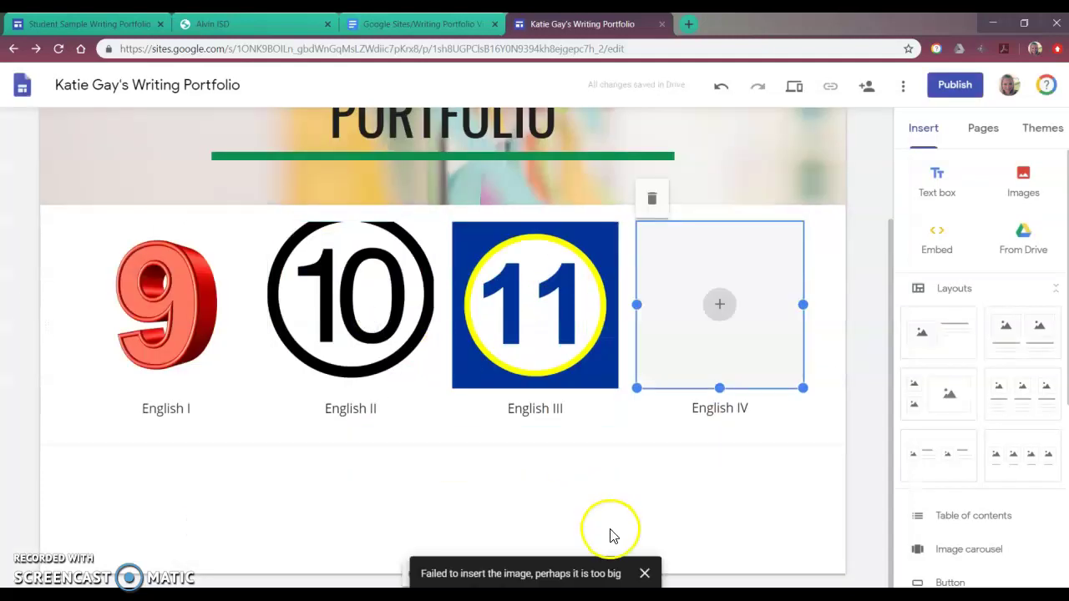
Step: Search Google images for "12" and insert the green rounded 12 into the English IV placeholder
click(723, 314)
click(770, 386)
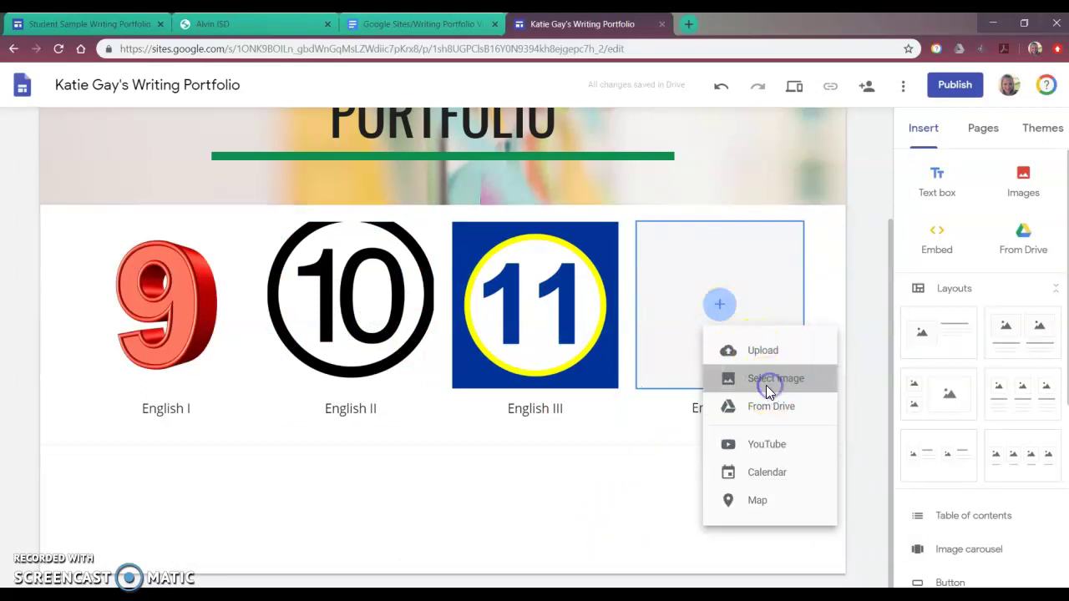
click(276, 164)
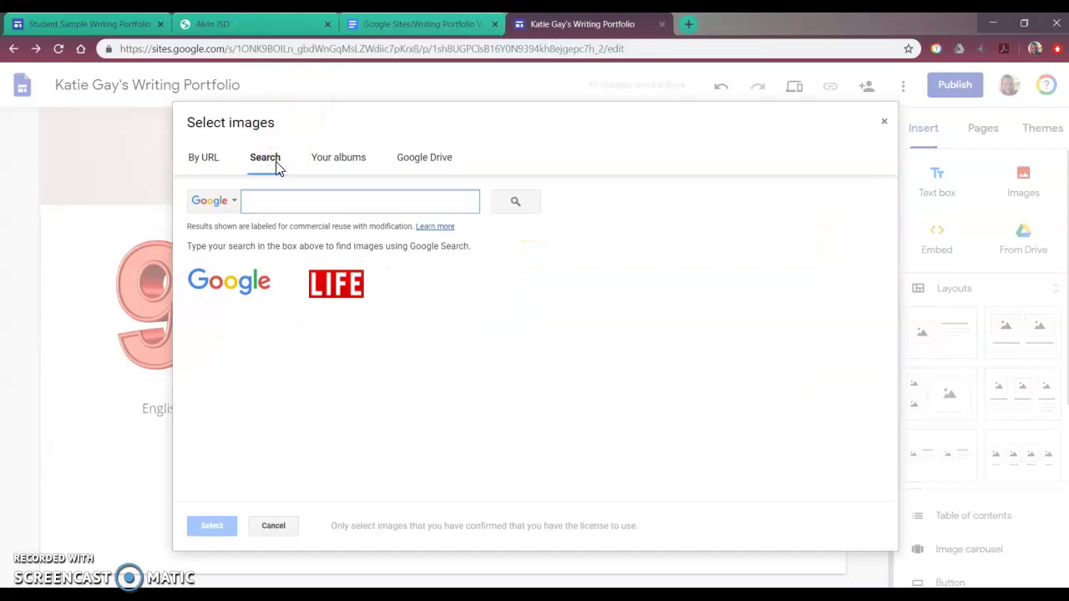
text(12)
key(Return)
click(591, 334)
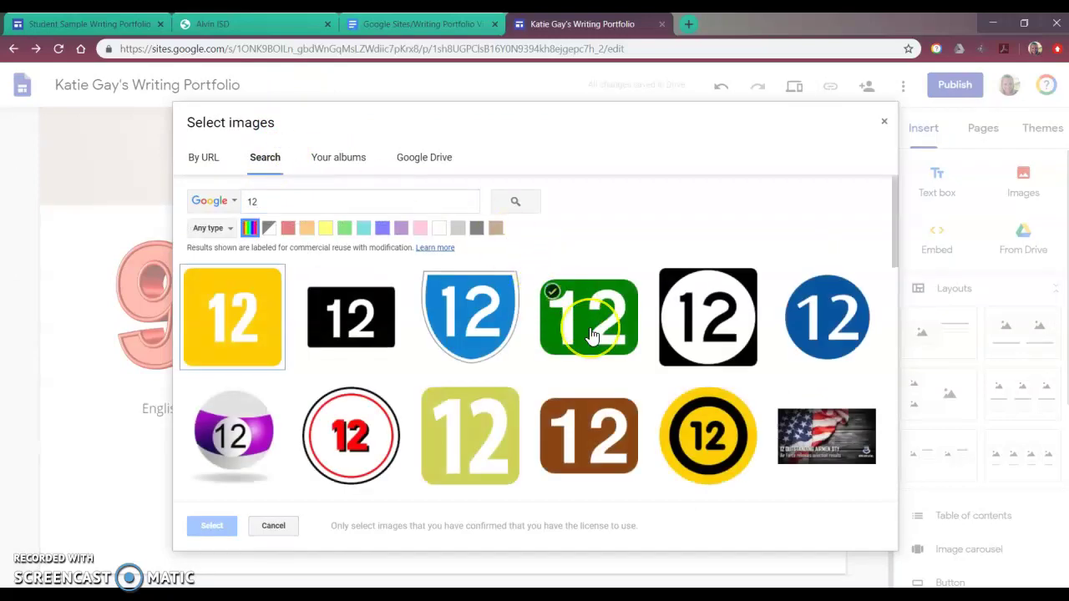
double_click(592, 334)
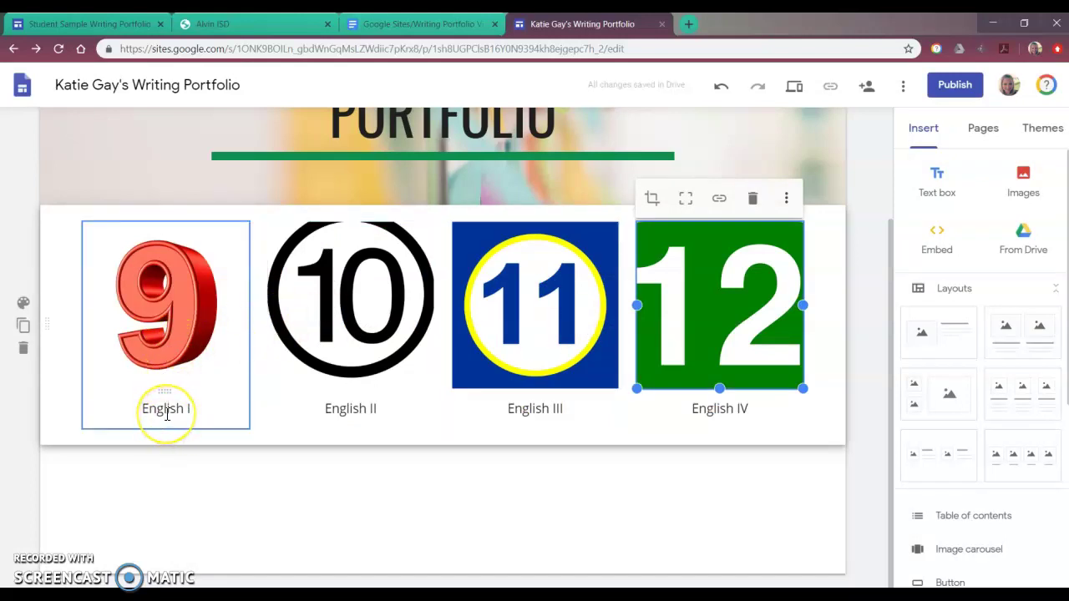
Step: Link the English I caption text to the site's English I page
click(194, 413)
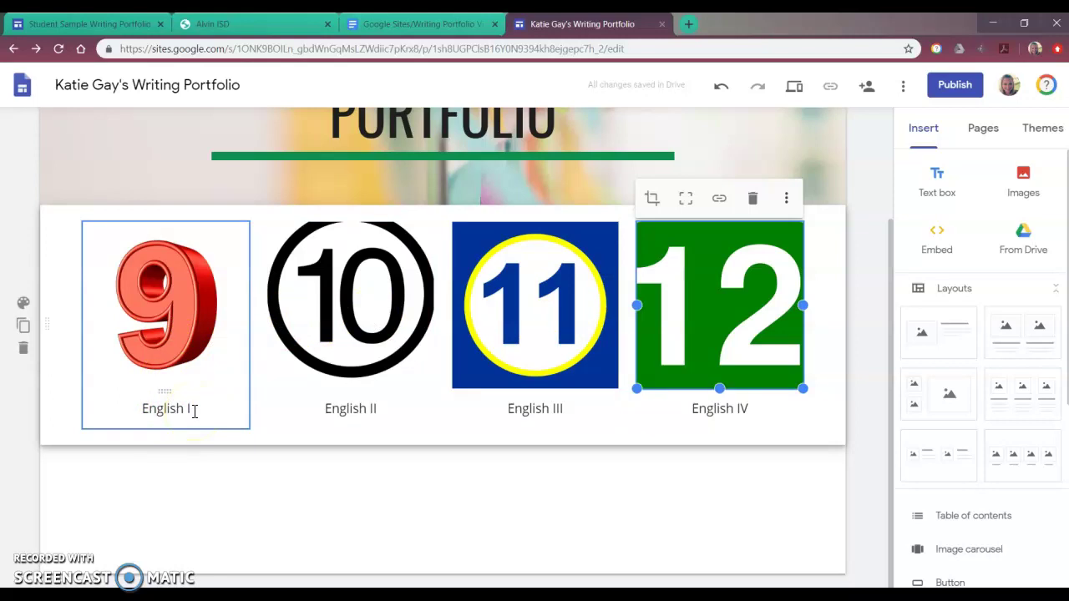
click(159, 393)
drag(198, 410, 146, 415)
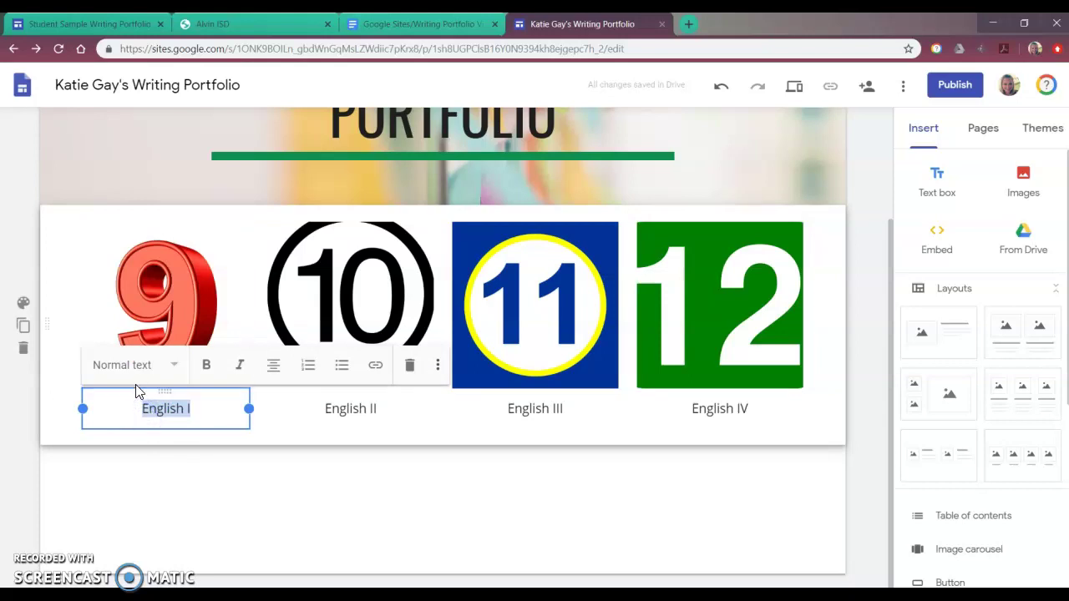
click(375, 368)
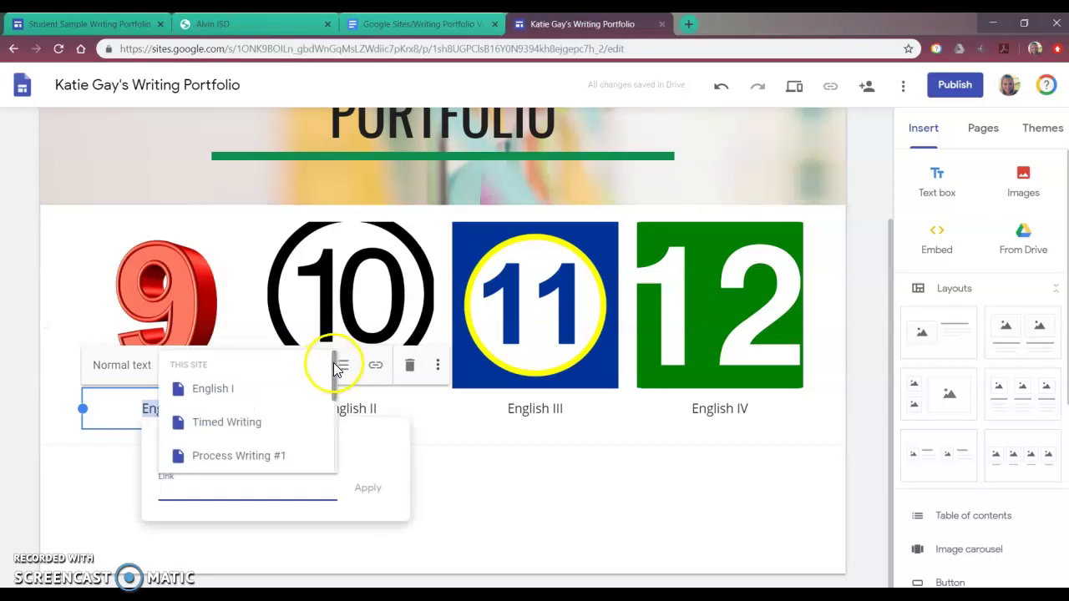
drag(334, 362, 336, 368)
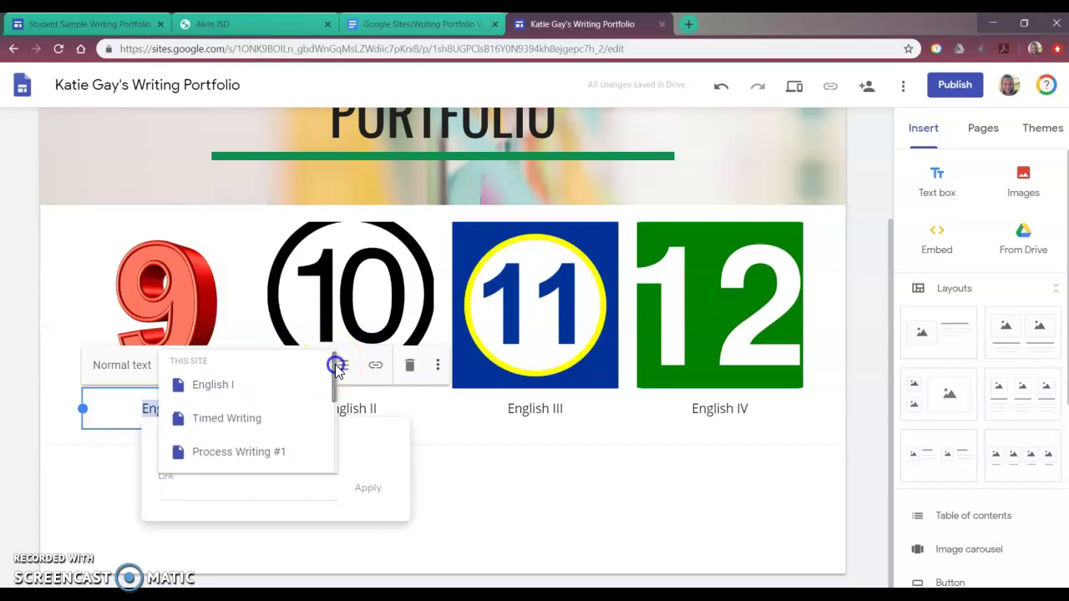
click(265, 389)
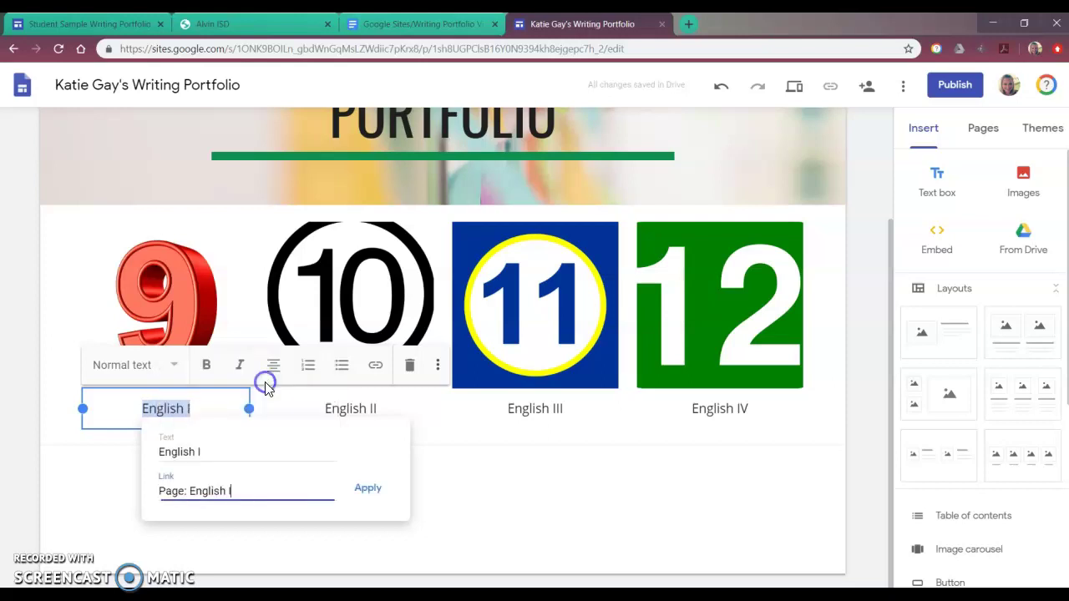
click(359, 496)
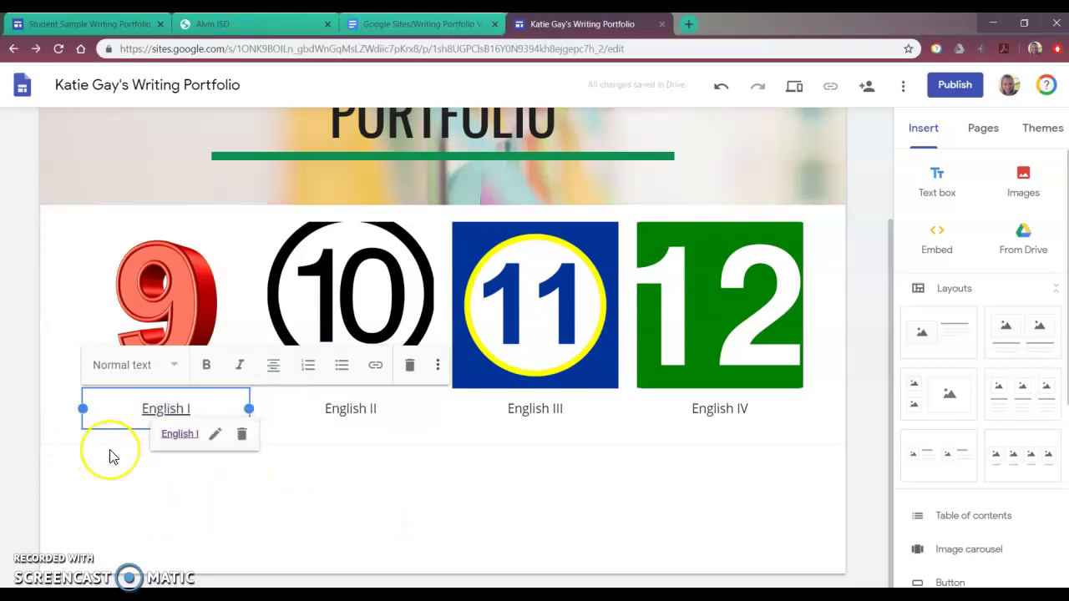
Step: Link the red 9 image to the site's English I page
click(165, 294)
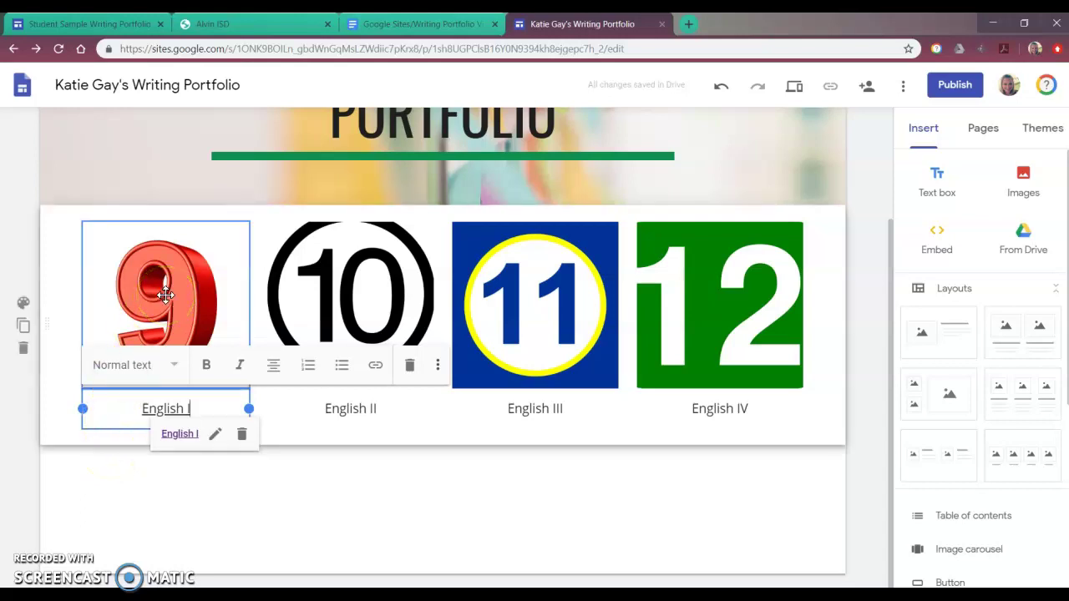
click(165, 294)
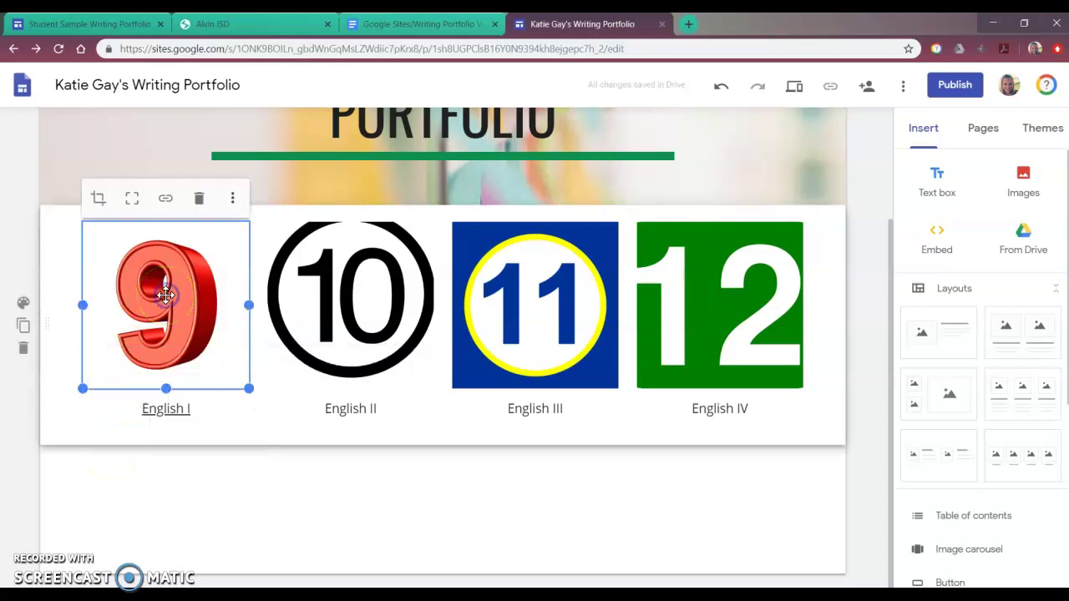
click(165, 200)
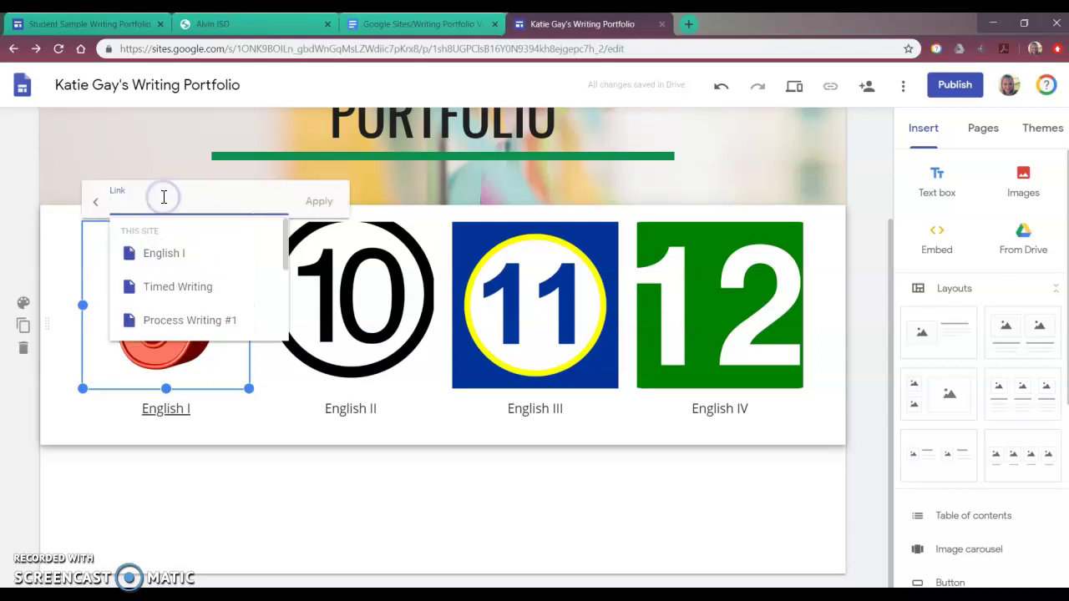
click(165, 261)
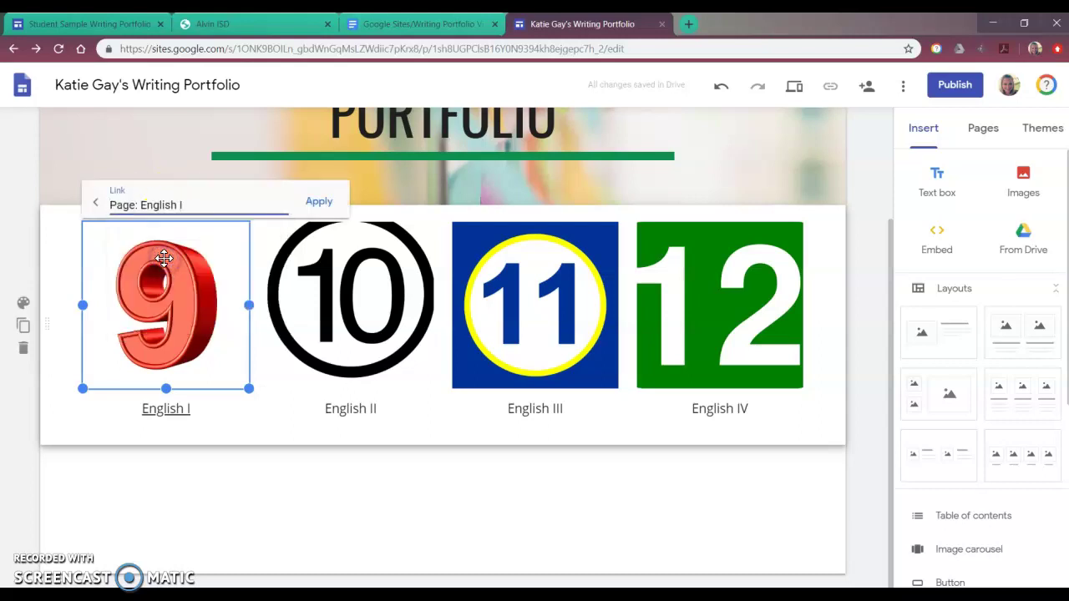
click(319, 201)
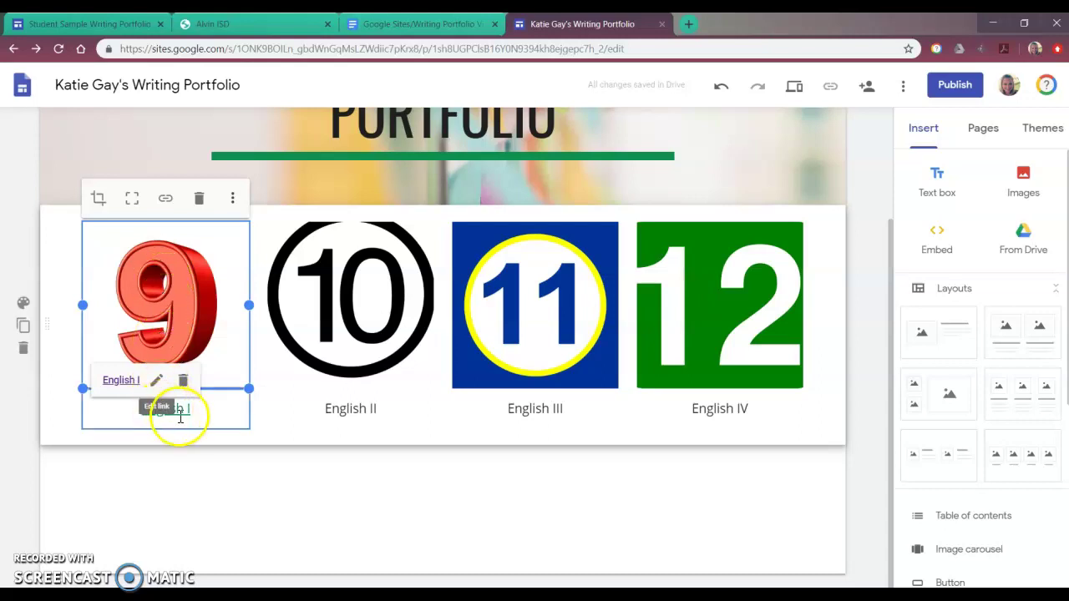
Step: Link the circled 10 image to the site's English II page
click(375, 292)
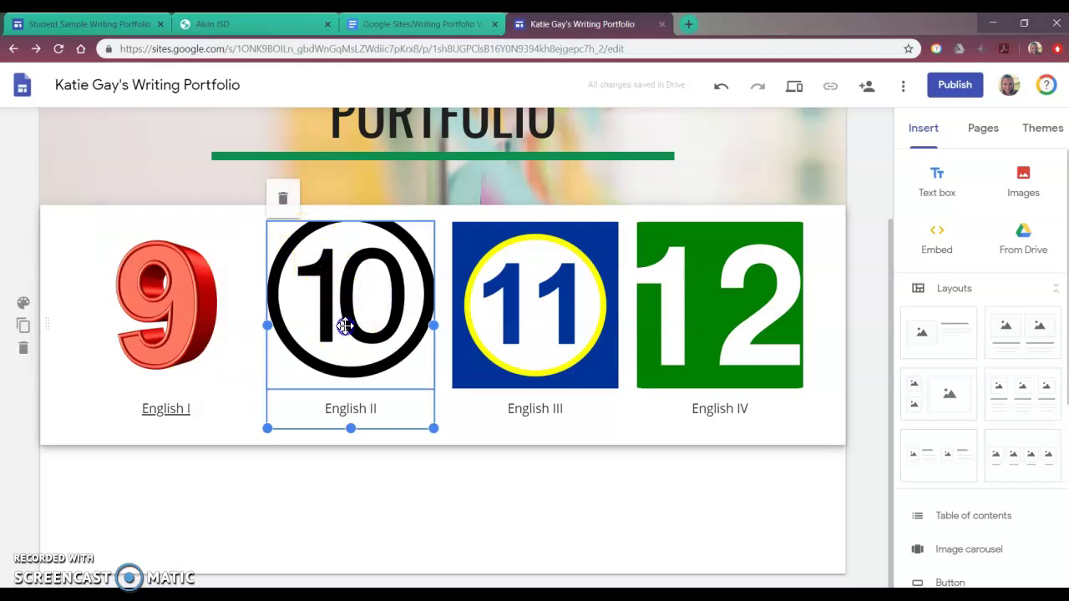
click(346, 321)
click(350, 199)
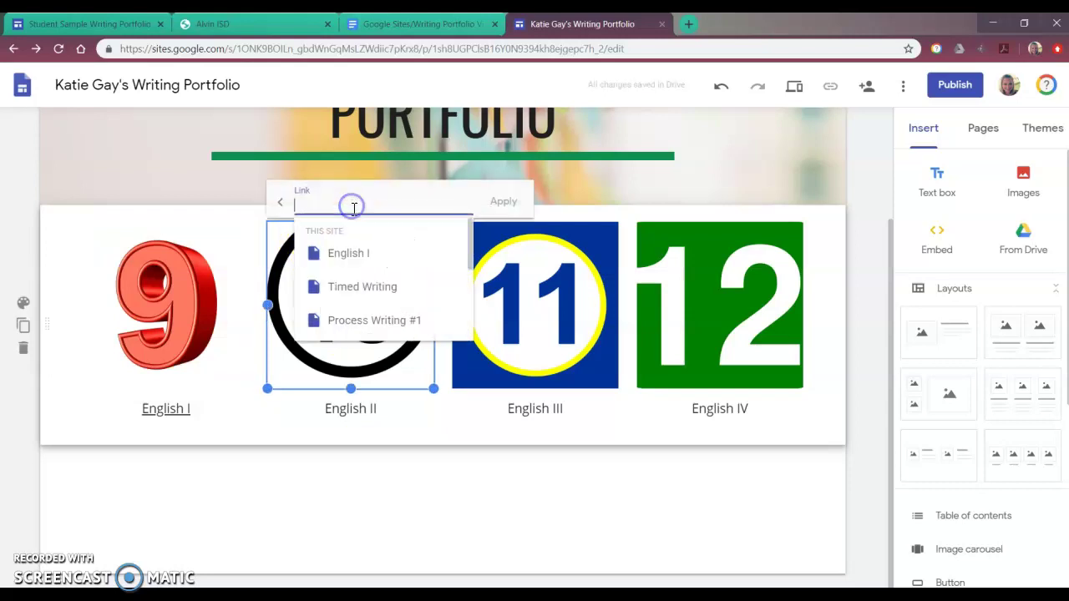
drag(470, 255, 470, 301)
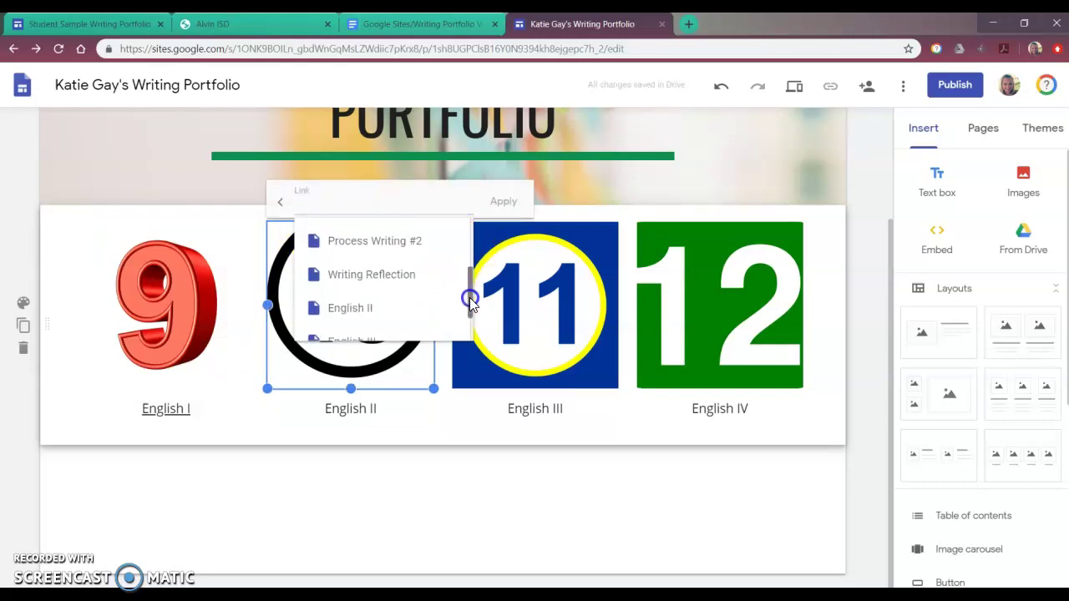
click(375, 305)
Step: Link the English II caption text to the site's English II page
triple_click(354, 408)
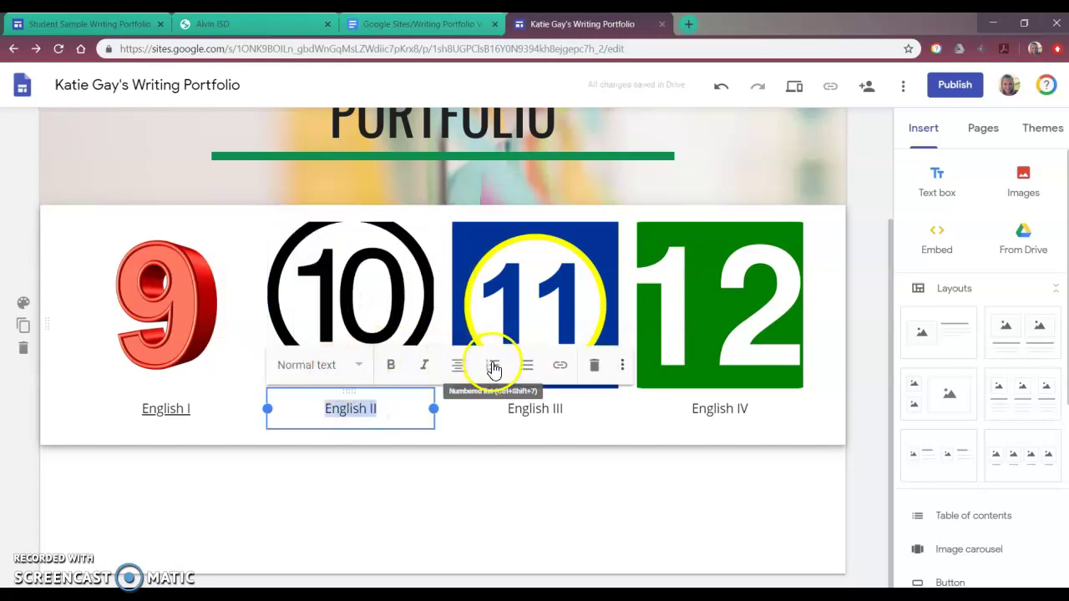
click(567, 367)
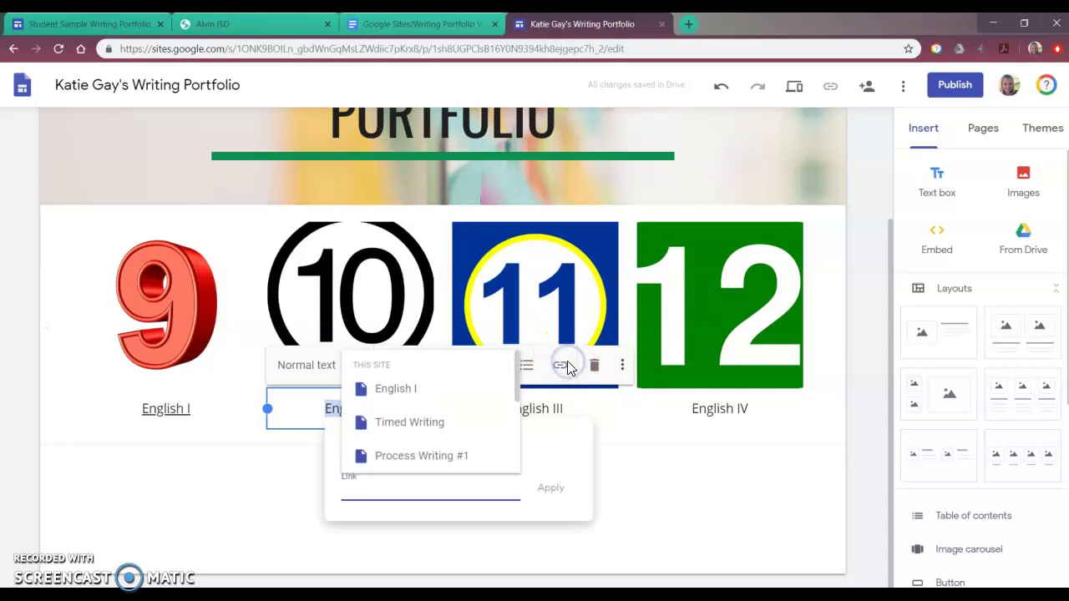
drag(517, 366, 496, 439)
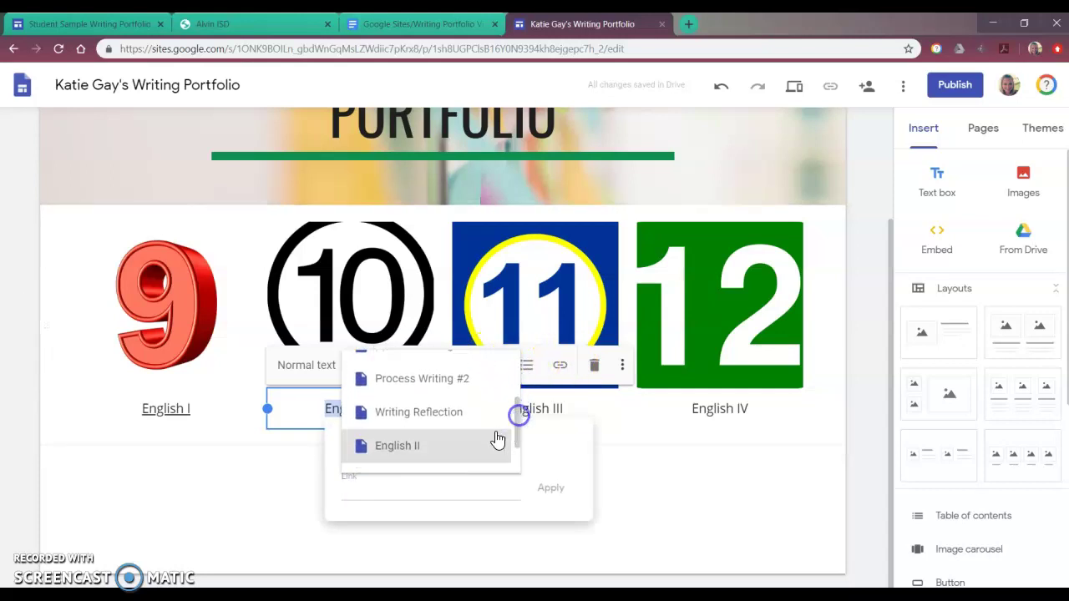
click(468, 444)
click(550, 490)
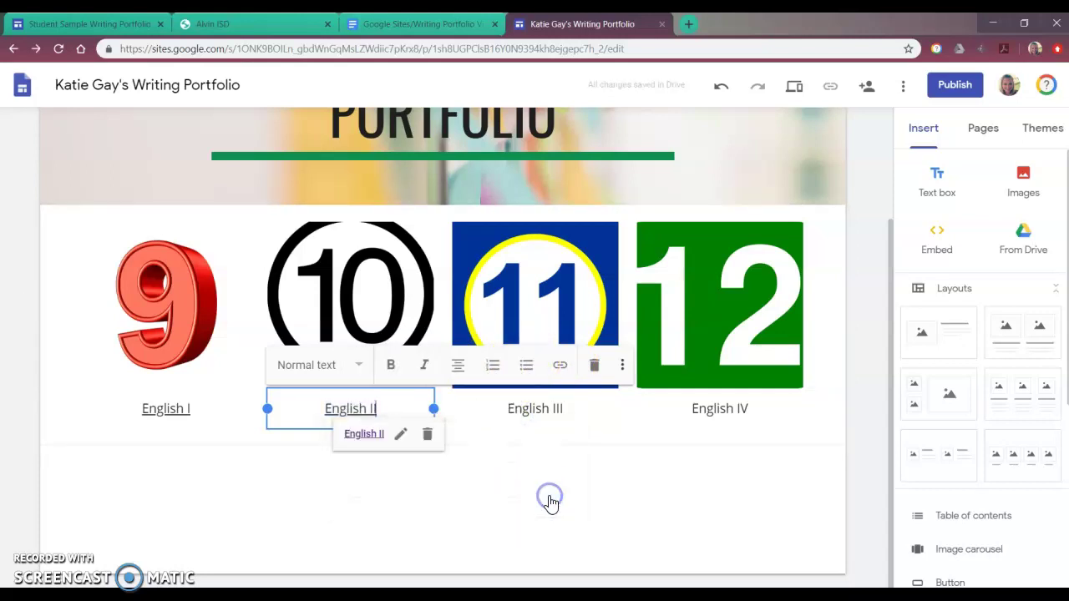
Step: Open the English I page and insert the layout with four captioned image placeholders below its header
click(511, 310)
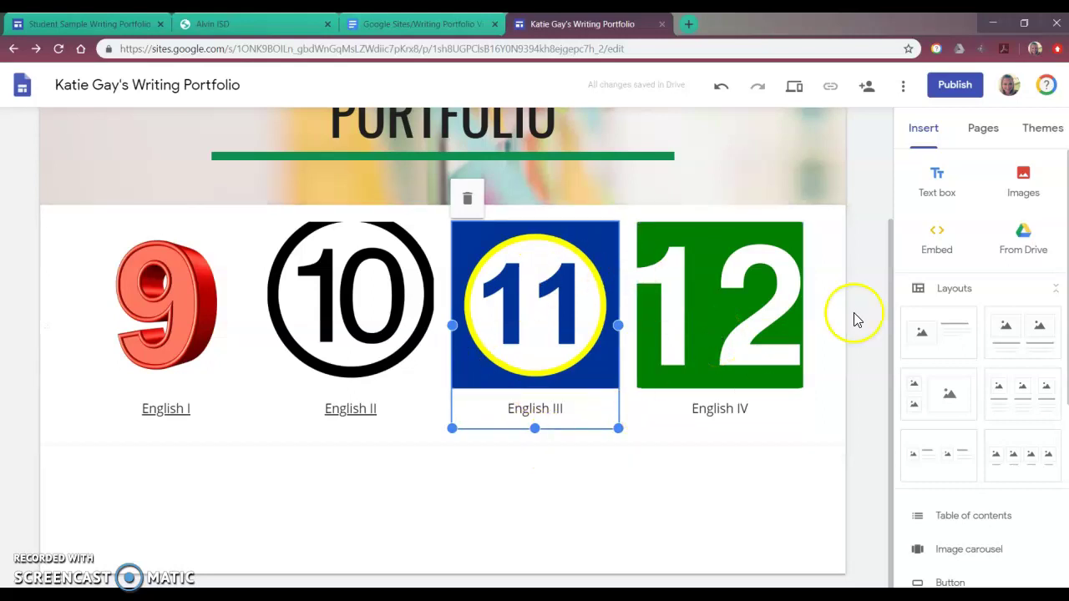
click(984, 126)
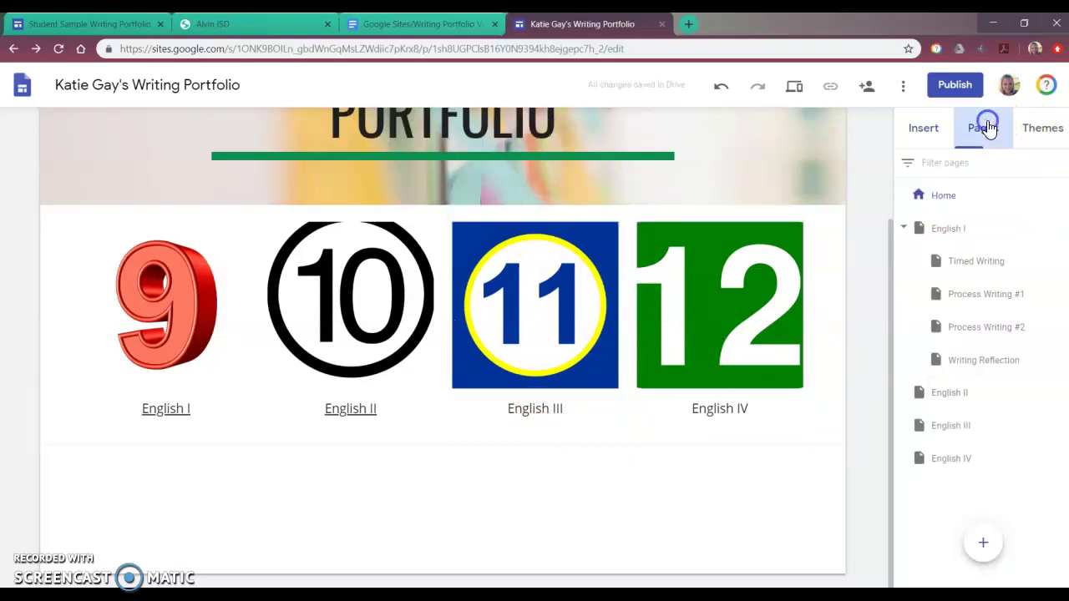
click(953, 229)
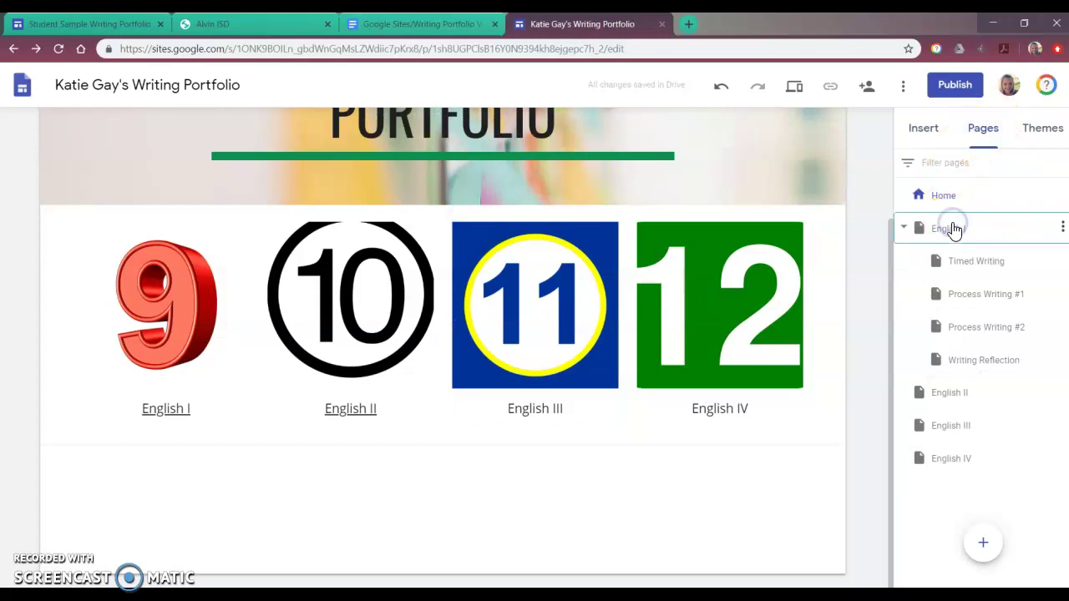
click(937, 286)
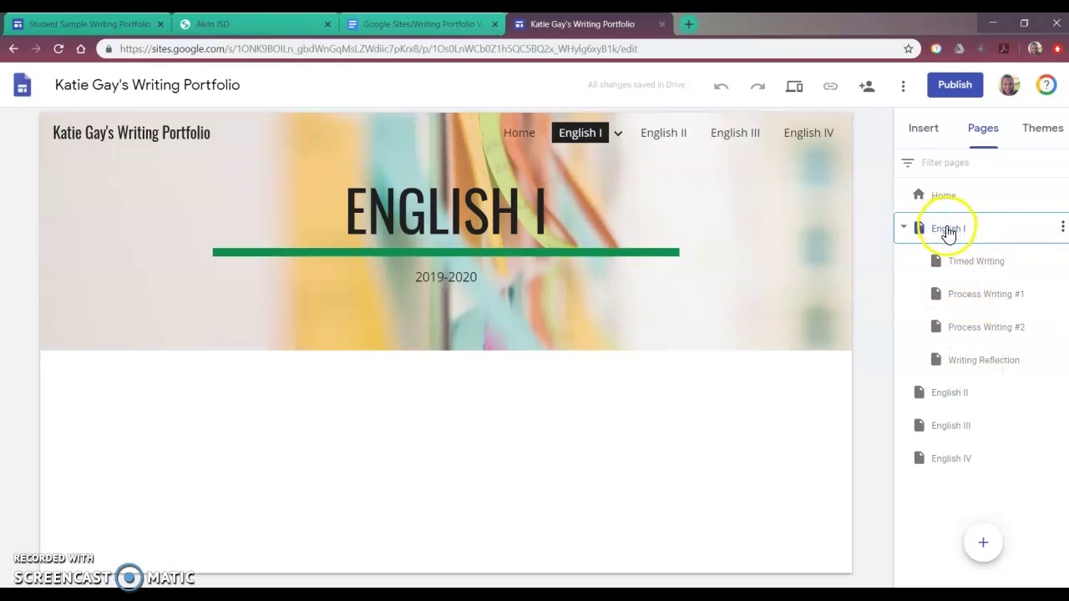
click(922, 129)
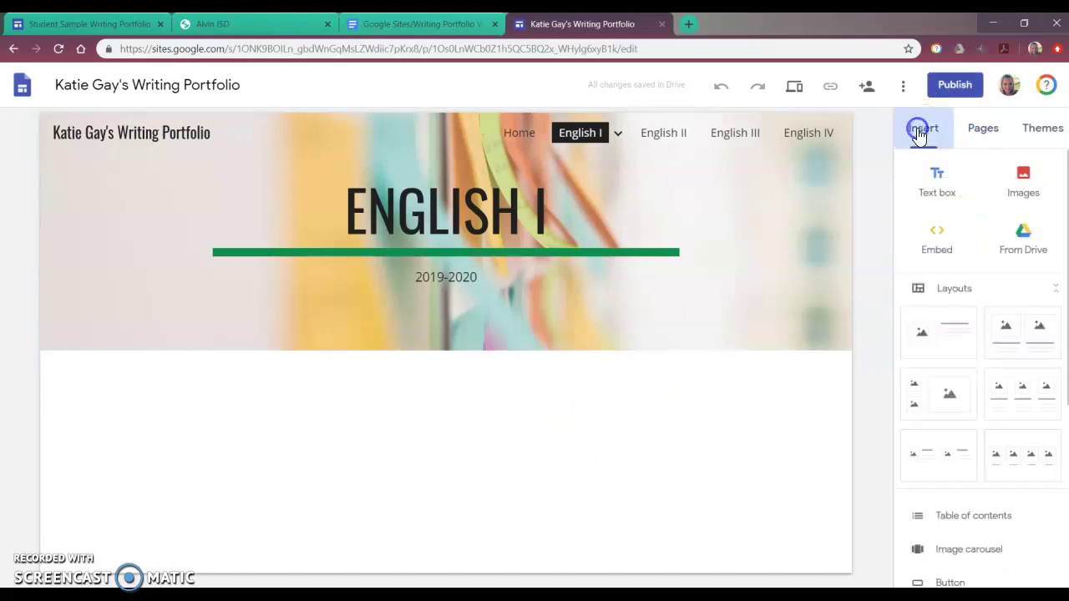
click(1033, 460)
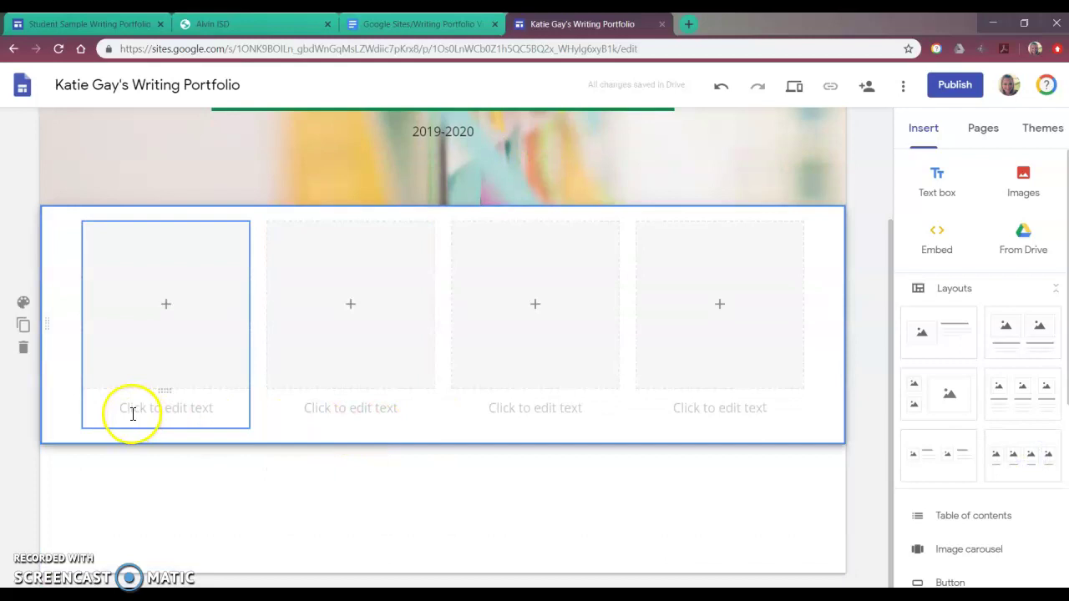
Step: Caption the four image placeholders Timed Writing, Process Writing #1, Process Writing #2 and Writing Reflection, in that order
click(132, 414)
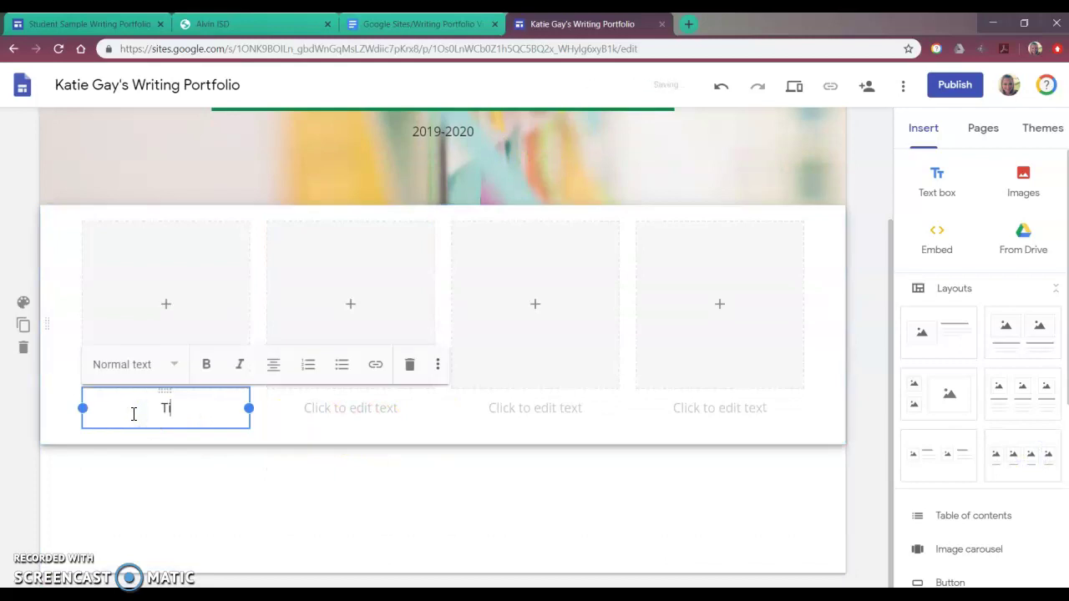
text(Timed Writing)
click(316, 410)
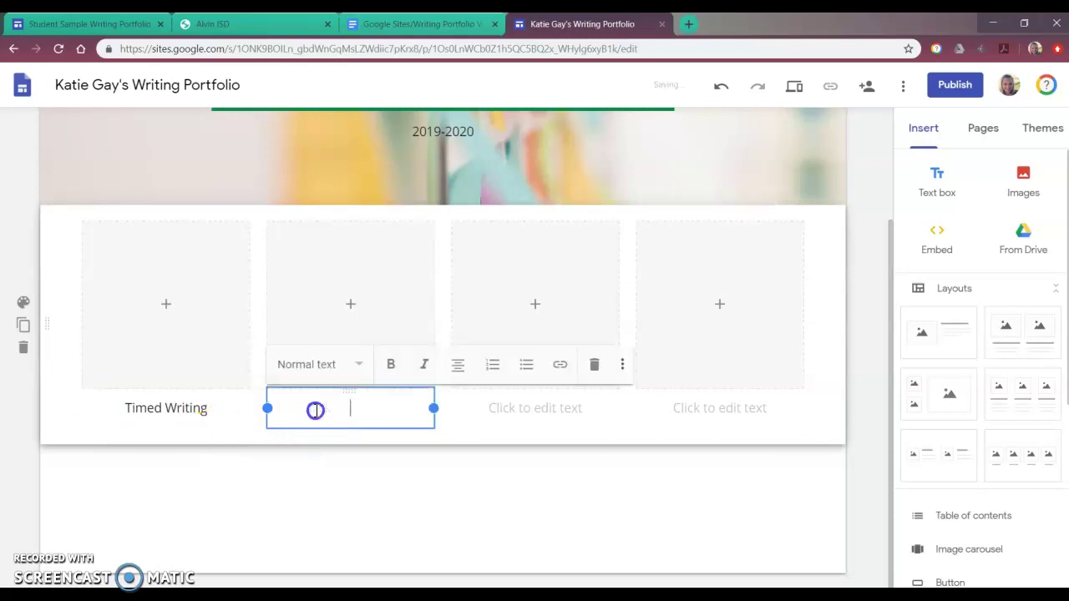
text(Process Writing #1)
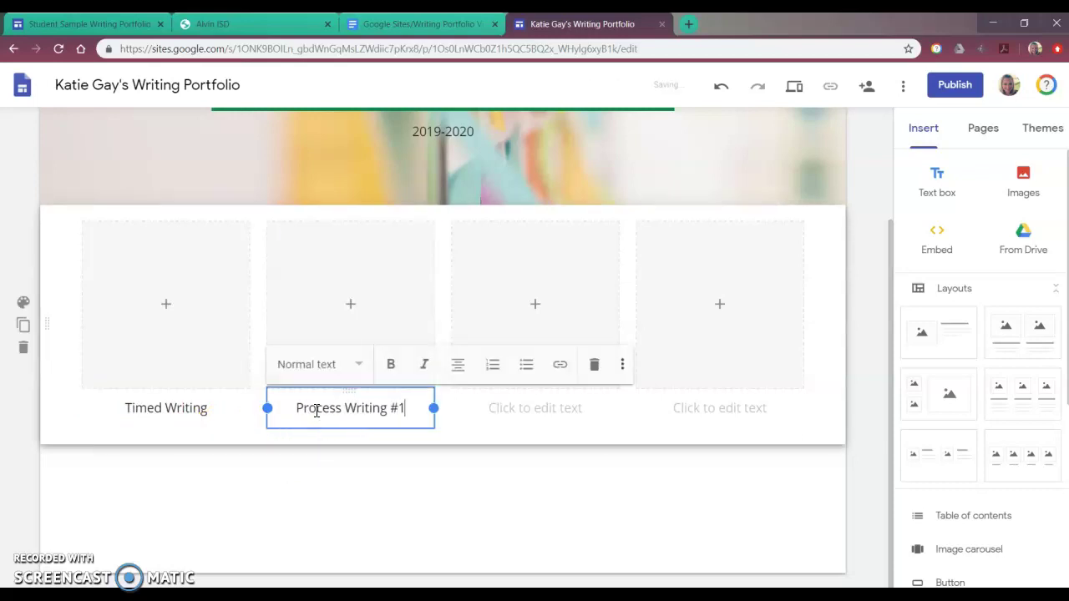
click(505, 414)
text(Process Writing)
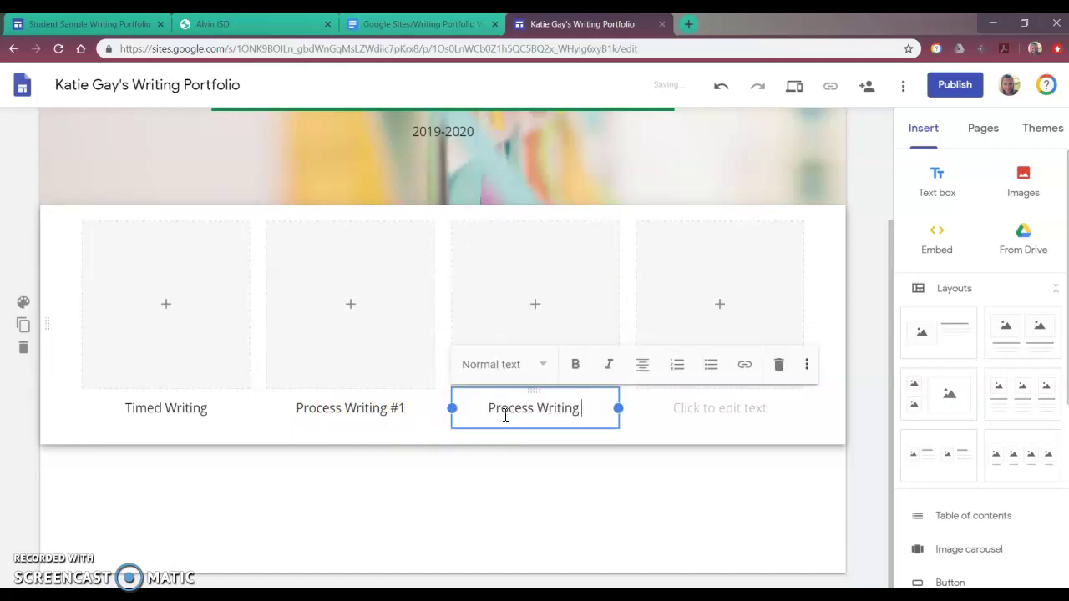
text( #2)
click(701, 417)
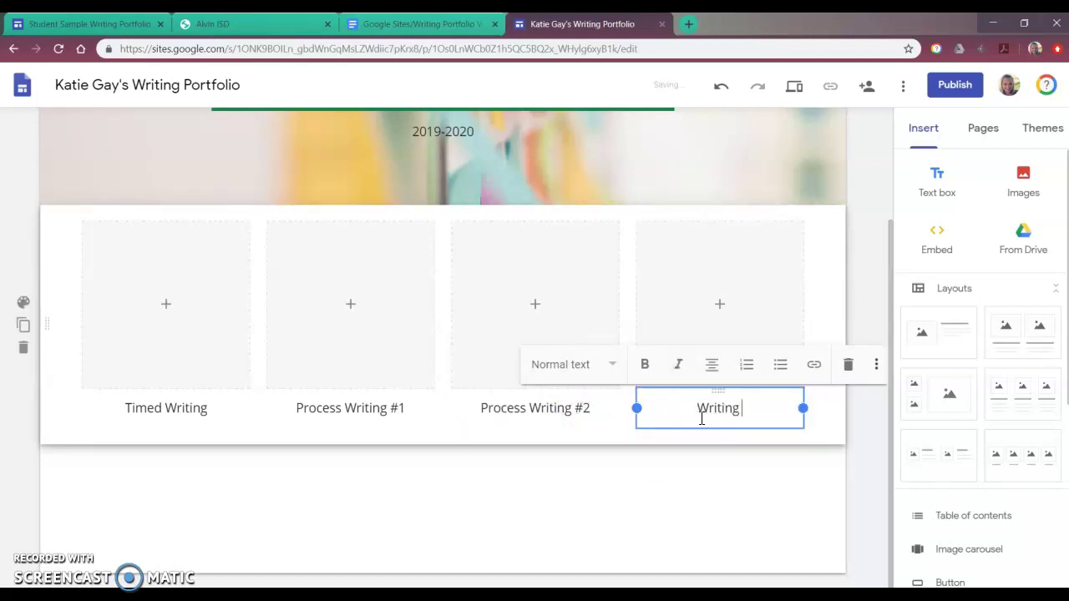
text(Writing Rel)
key(BackSpace)
text(flection)
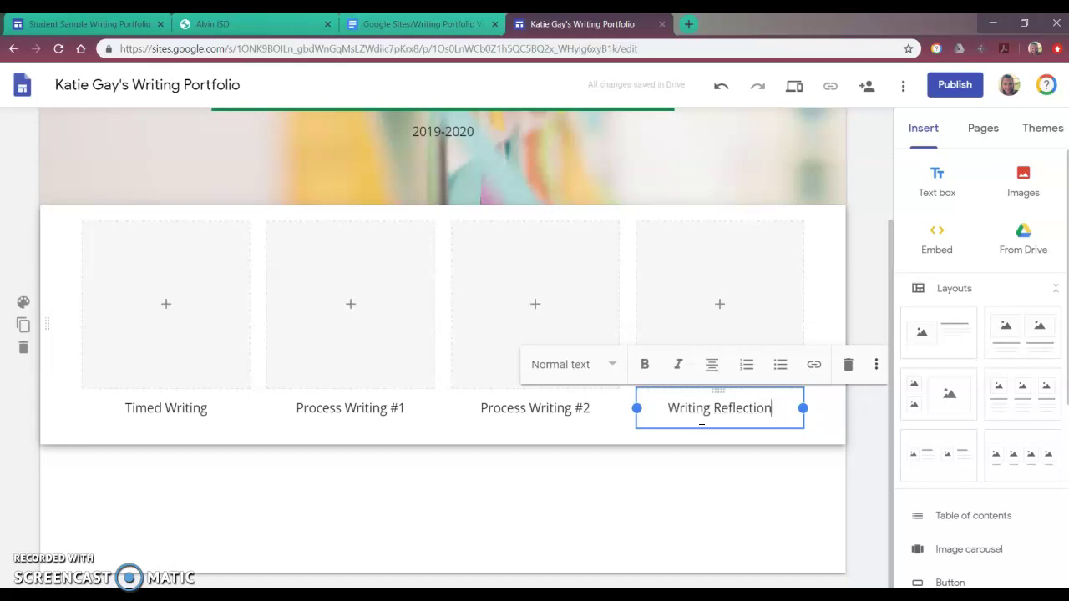
click(445, 328)
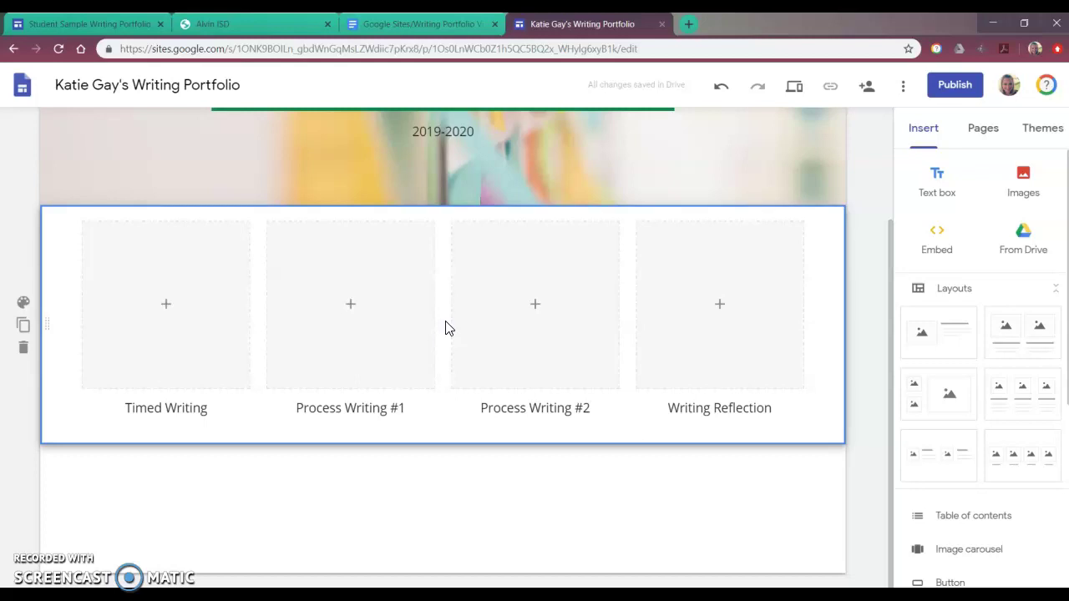
Step: Fill the placeholder above Process Writing #2 with the brick clock-tower building photo from an image search for "baylor"
click(541, 306)
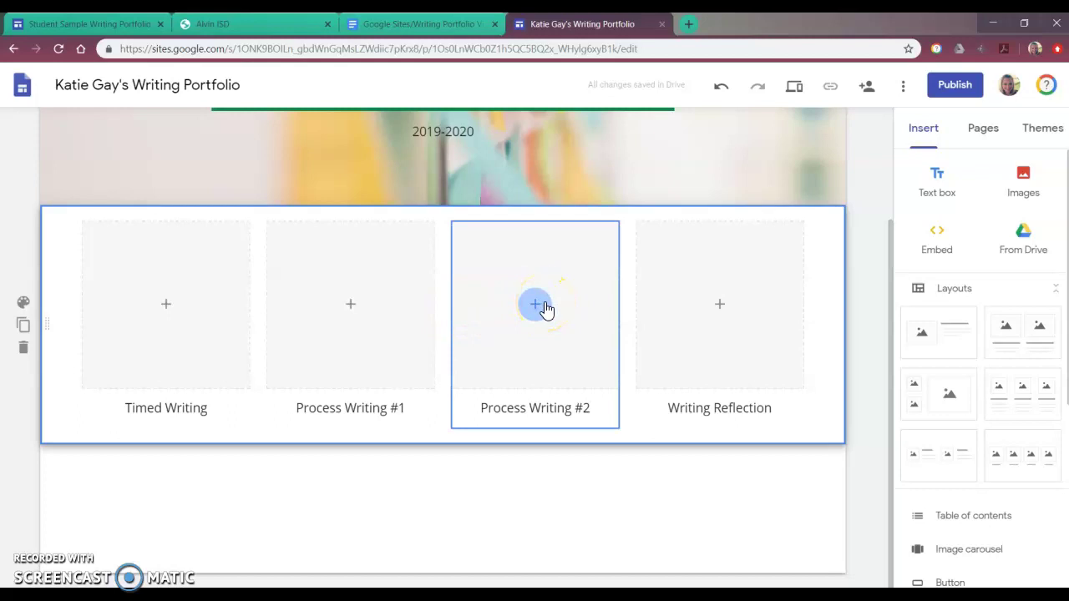
click(543, 307)
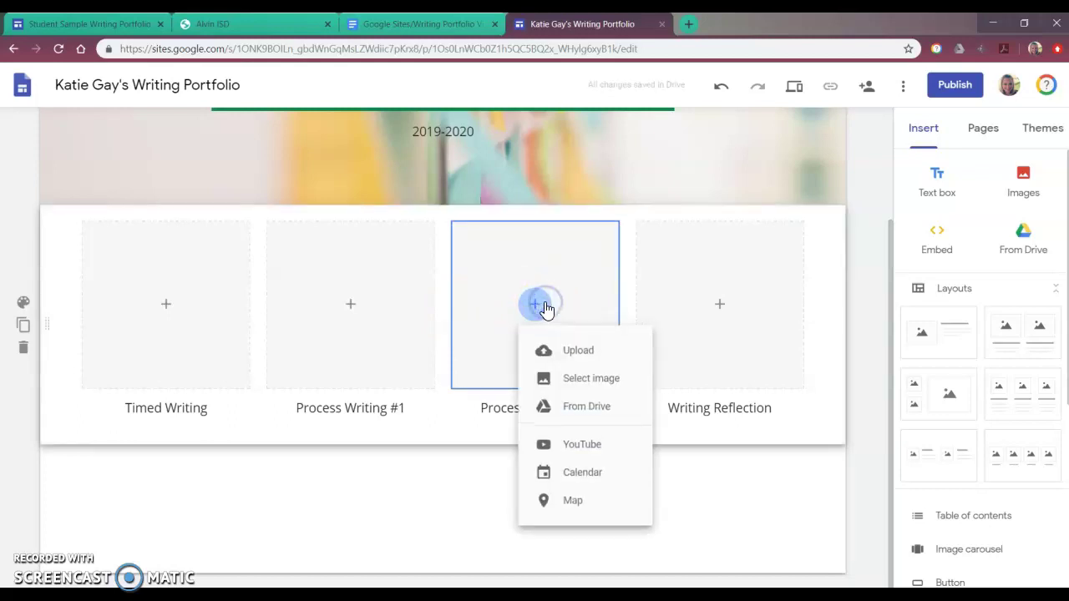
click(593, 378)
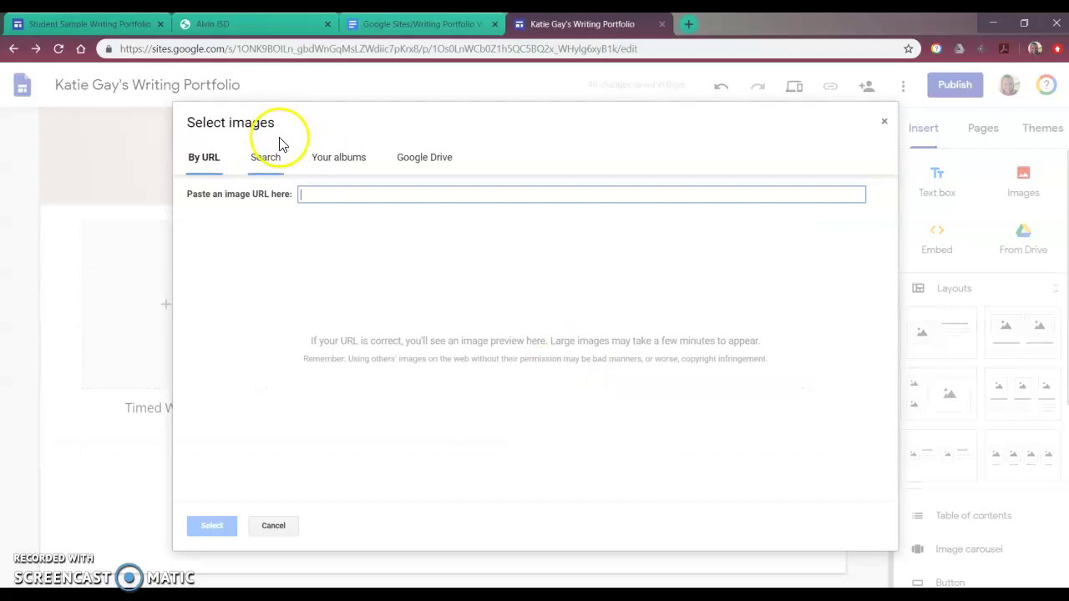
click(272, 161)
click(275, 201)
text(baylor)
key(Return)
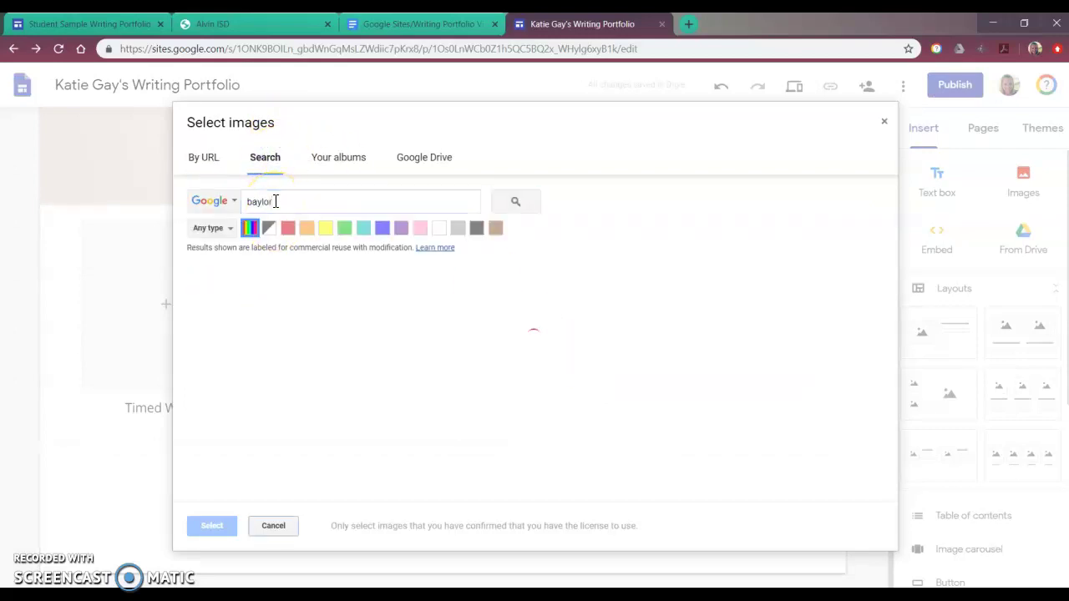
click(373, 309)
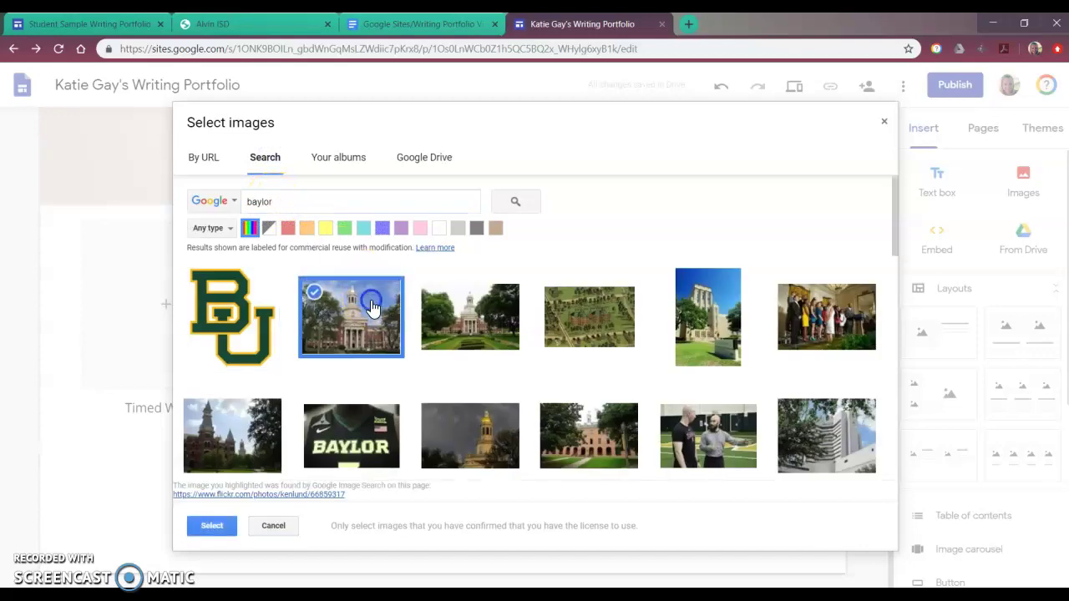
click(212, 528)
Step: Link the building photo to the site's Process Writing #2 page
drag(551, 234, 542, 204)
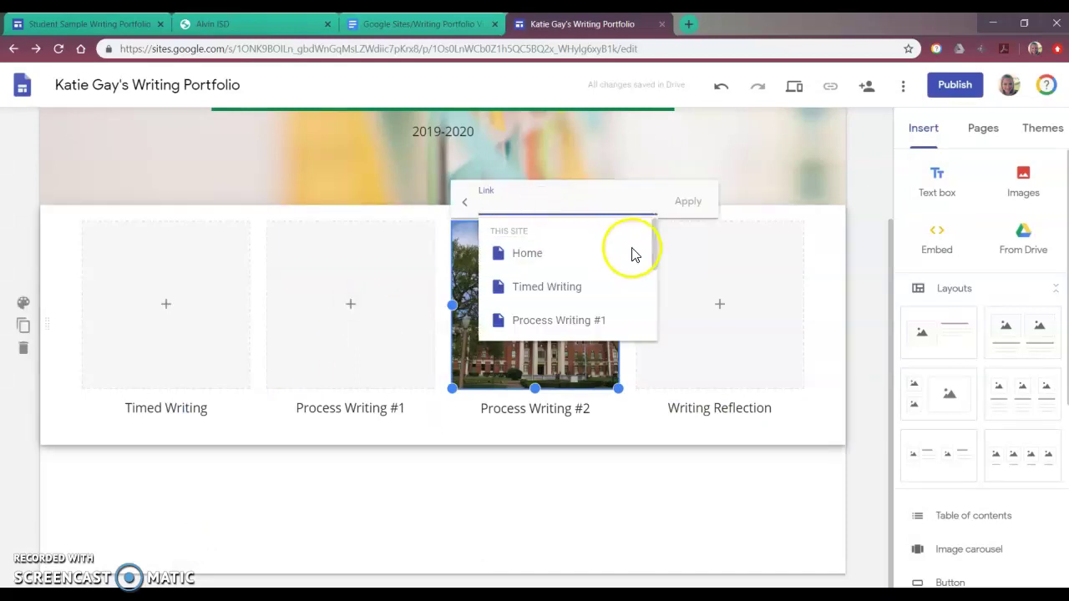
drag(652, 242, 654, 258)
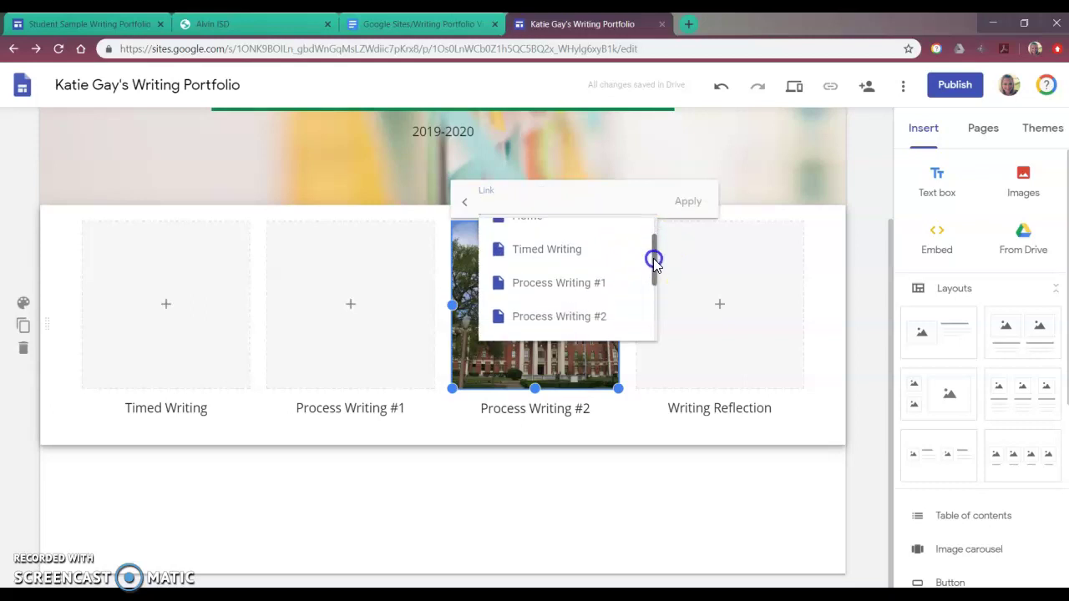
click(608, 313)
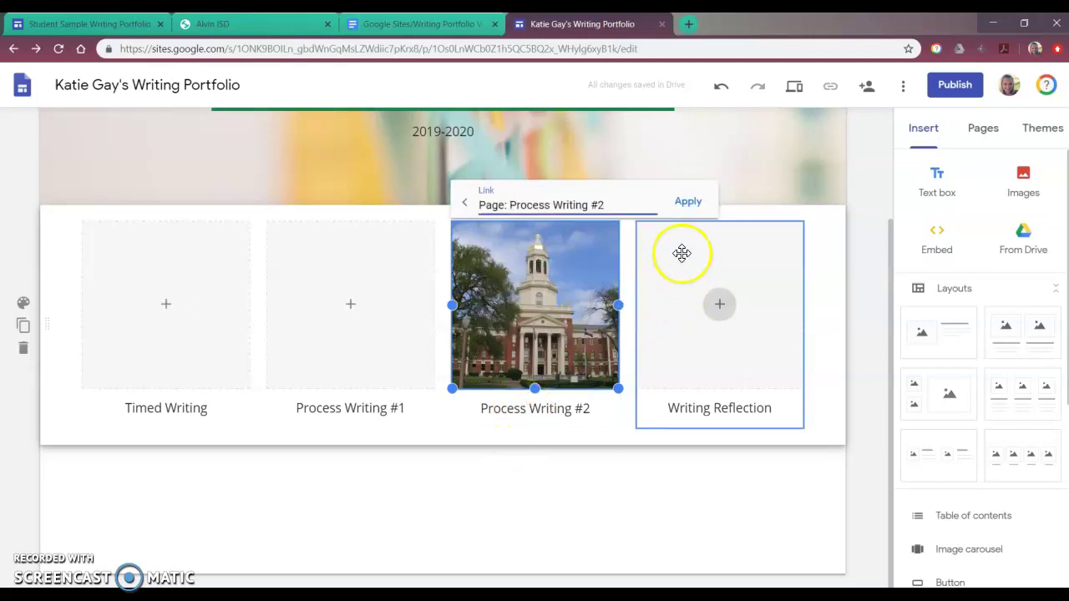
click(698, 206)
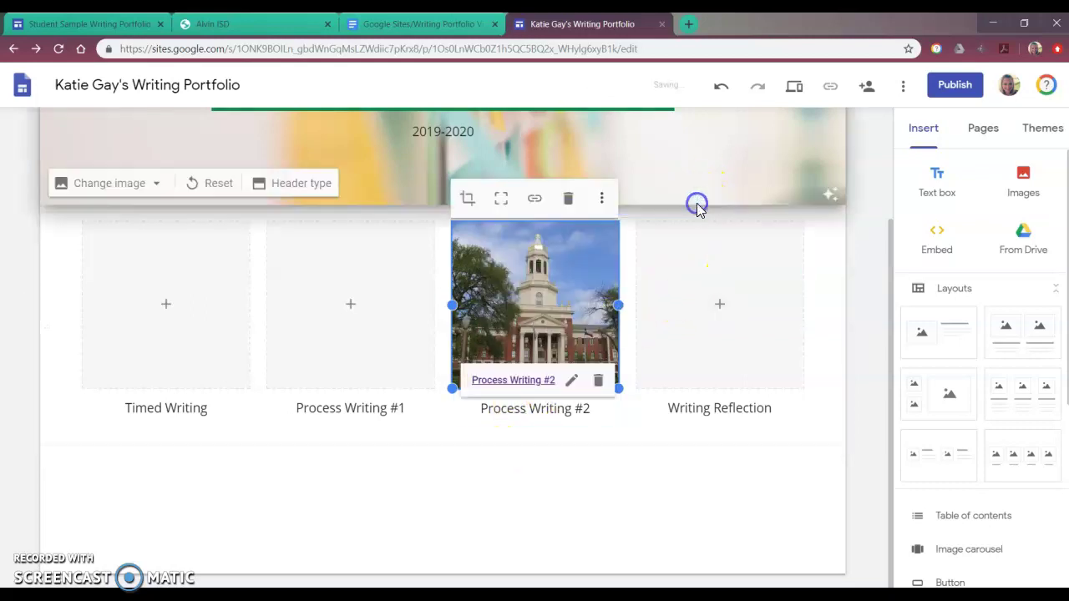
Step: Link the Process Writing #2 caption text to the site's Process Writing #2 page
click(573, 408)
drag(590, 410, 505, 418)
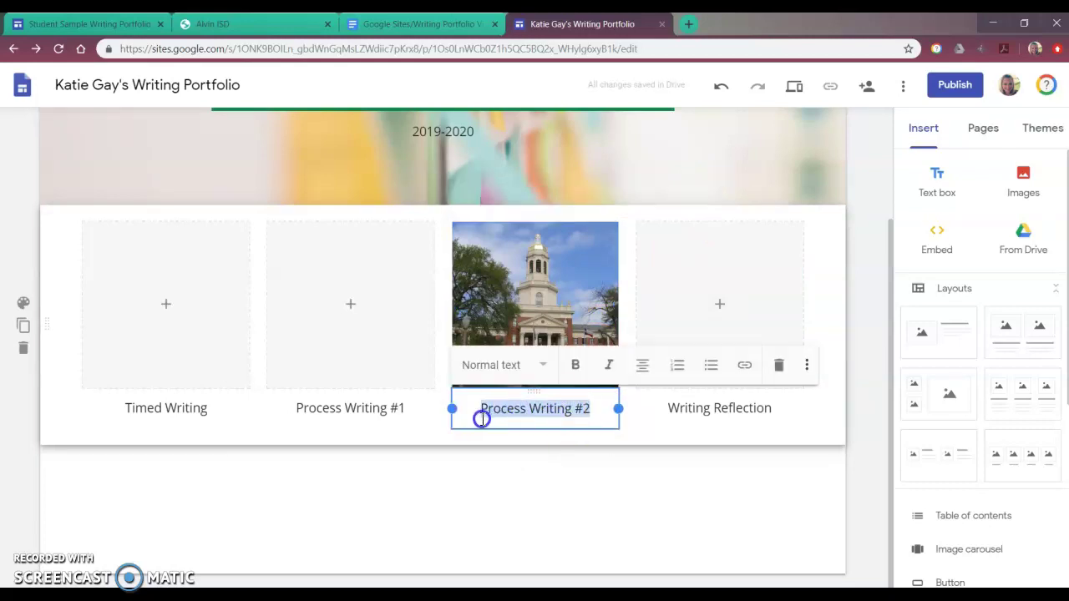
click(745, 365)
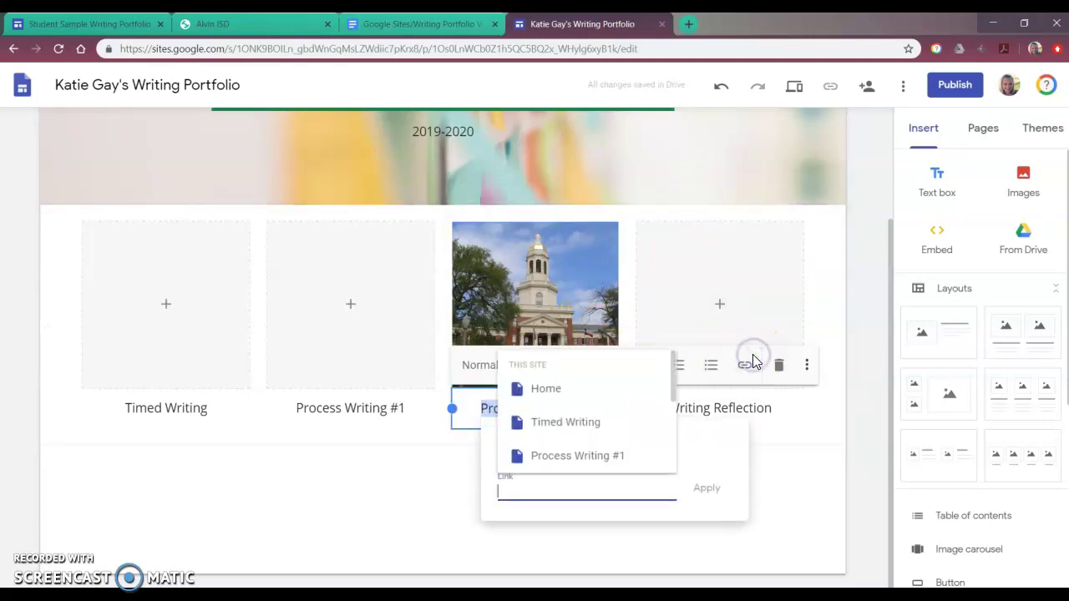
drag(673, 363, 674, 391)
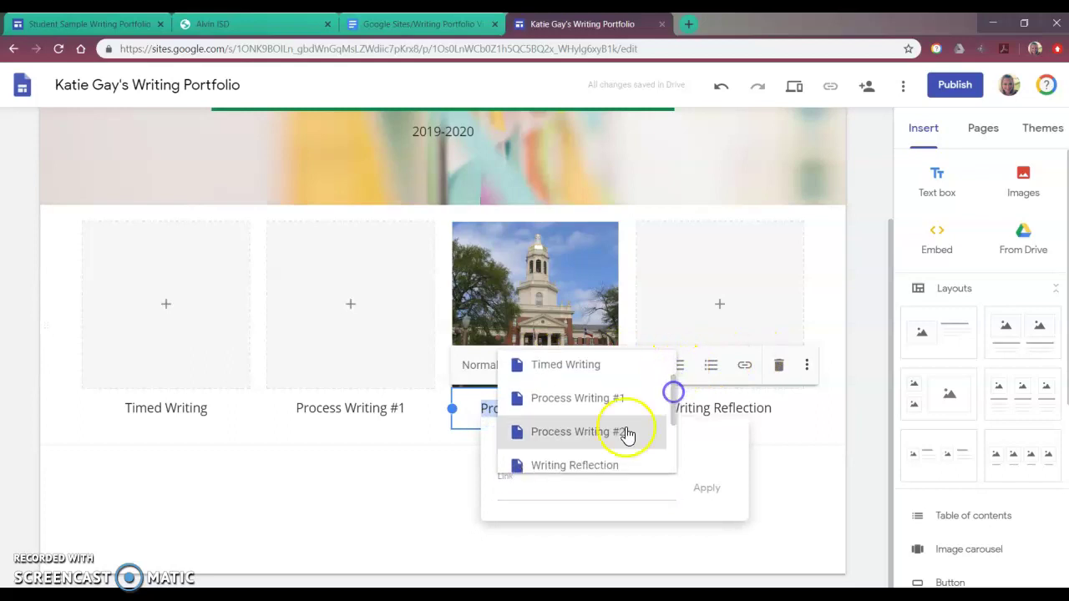
click(628, 435)
click(709, 492)
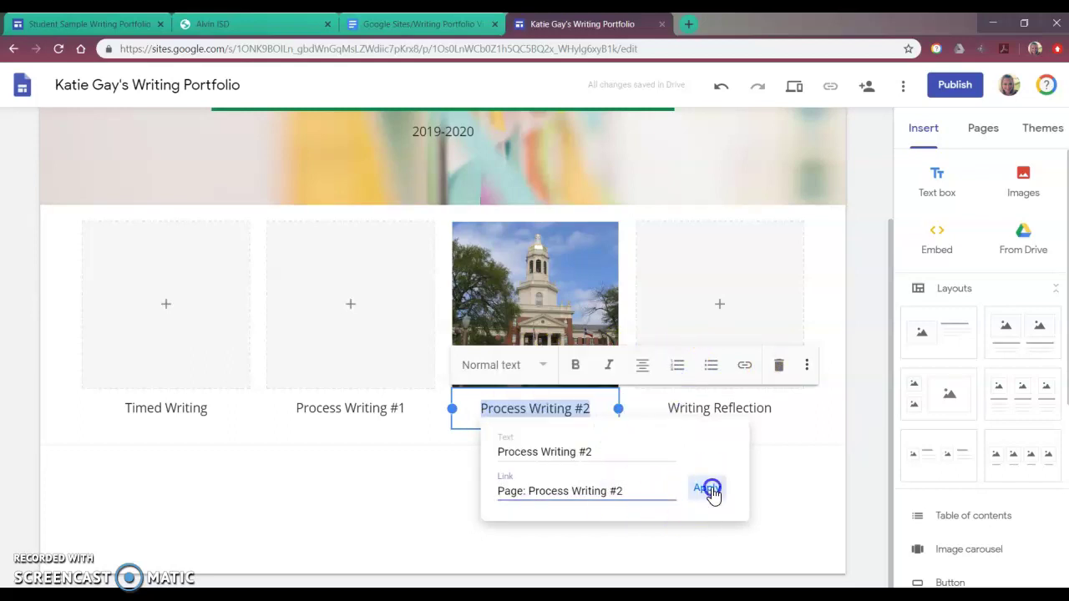
click(628, 491)
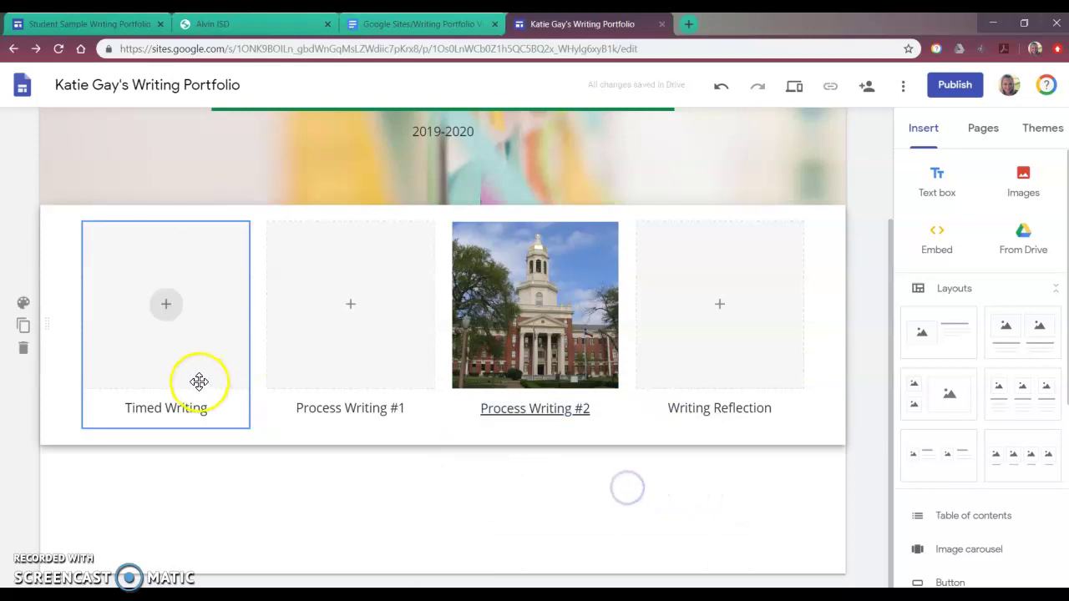